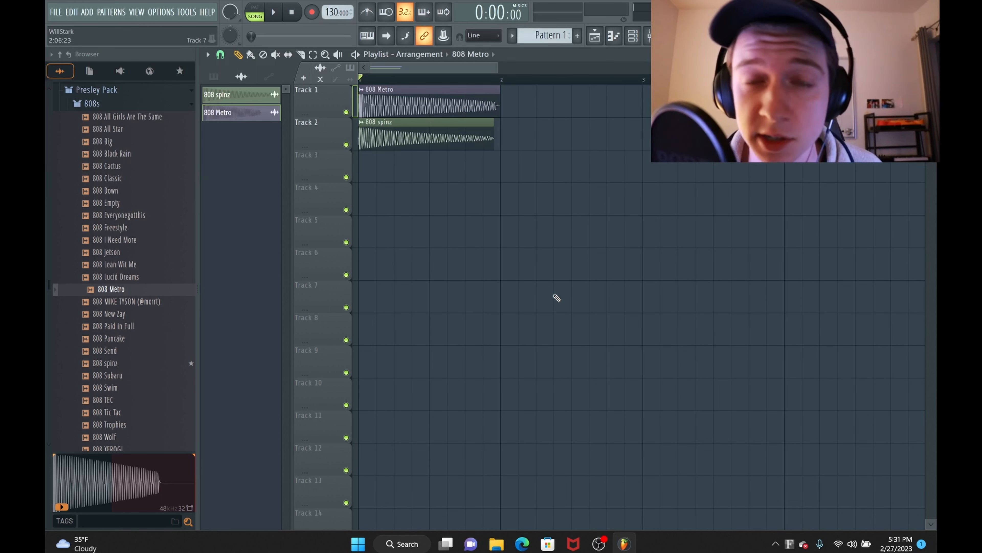
# Step: Collapse the 808s folder and the Presley Pack folder in the browser
pyautogui.click(91, 103)
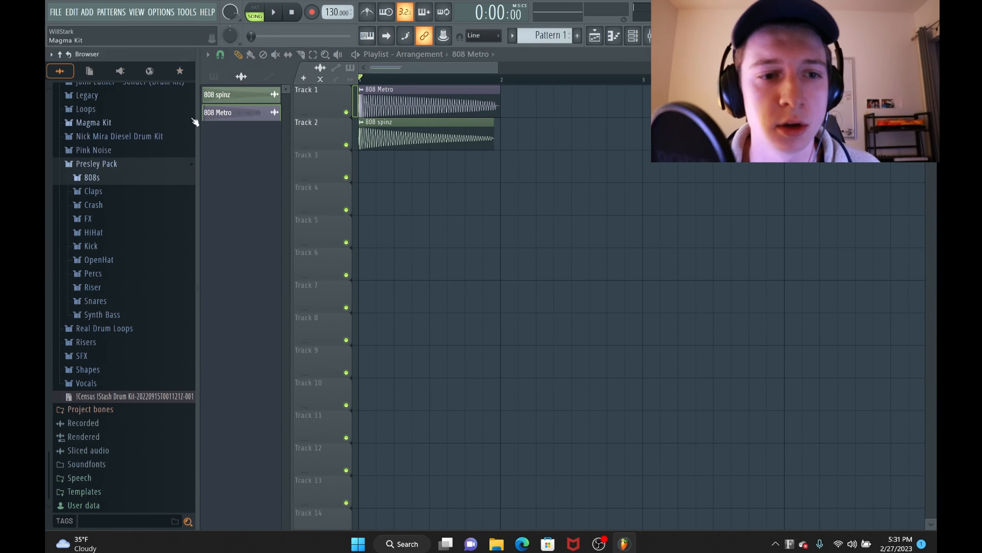
pyautogui.click(179, 166)
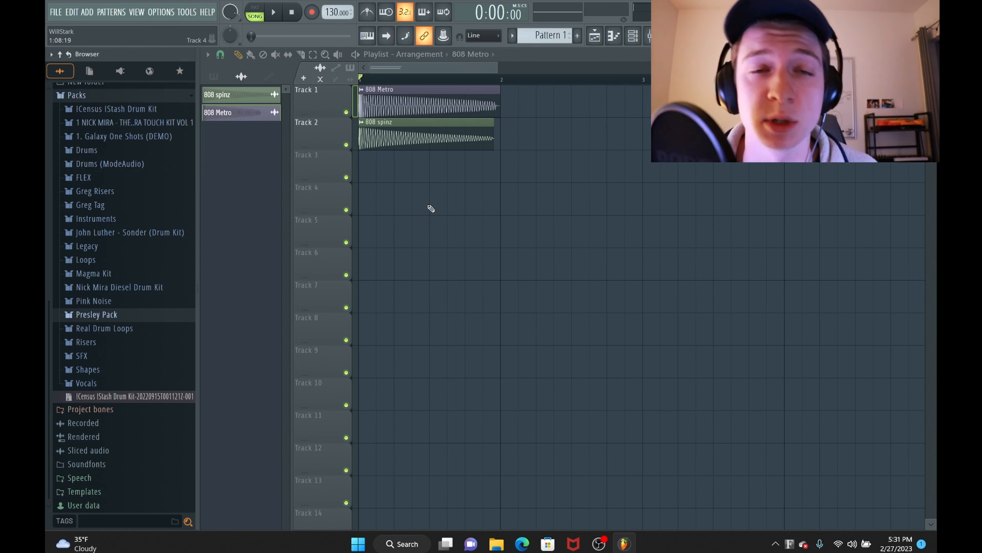
pyautogui.scroll(2, 425, 199)
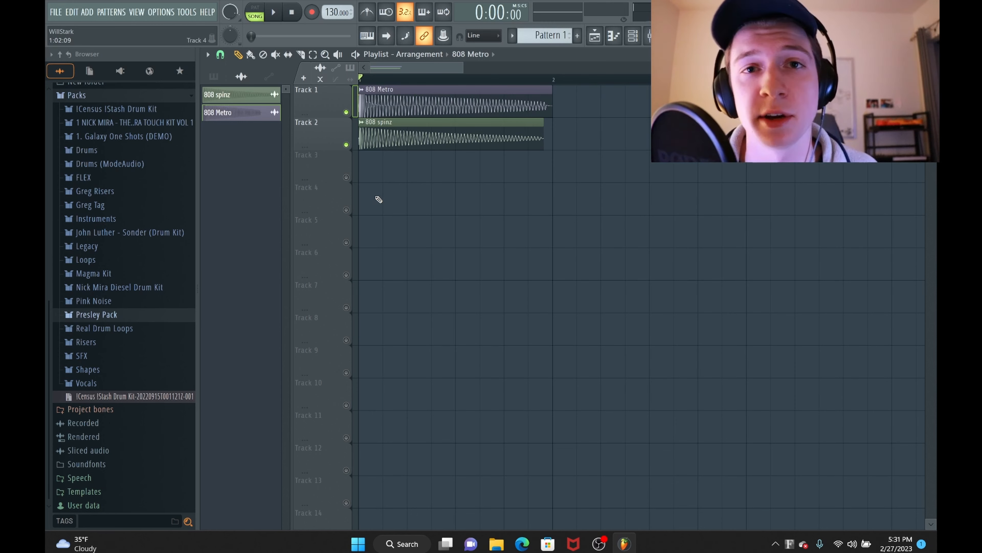
pyautogui.press('space')
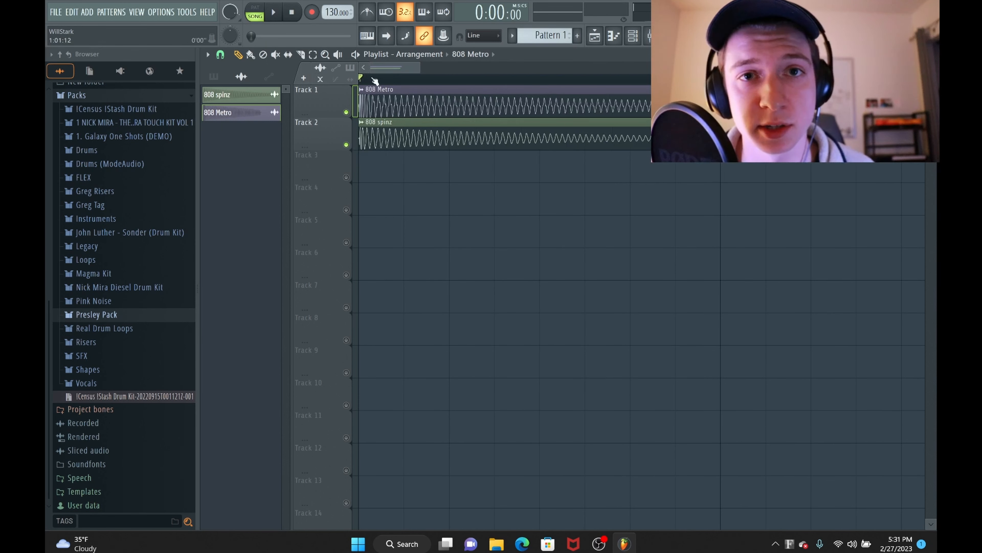
# Step: Select the 808 spinz and 808 Metro channels in the channel rack and assign them to free mixer tracks
pyautogui.press('F6')
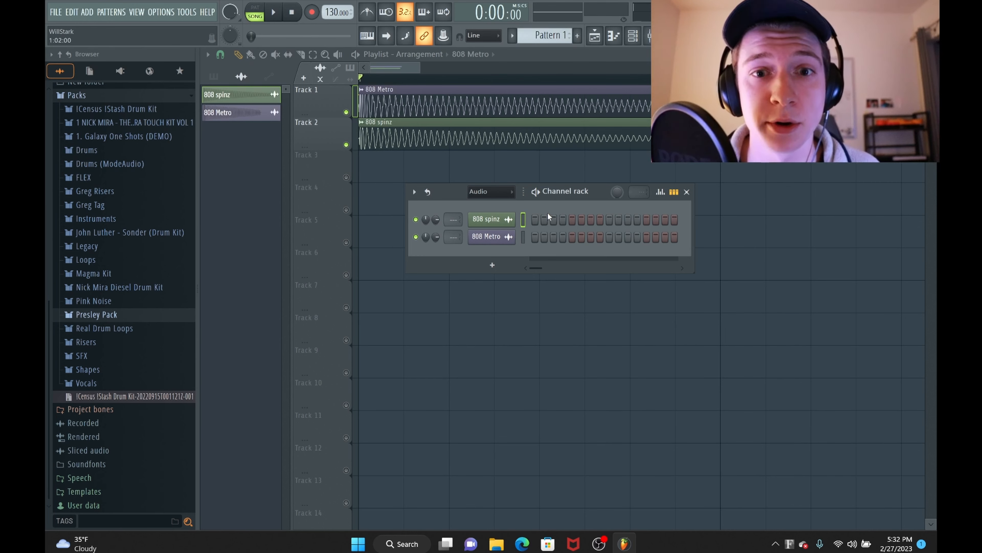
pyautogui.click(523, 237)
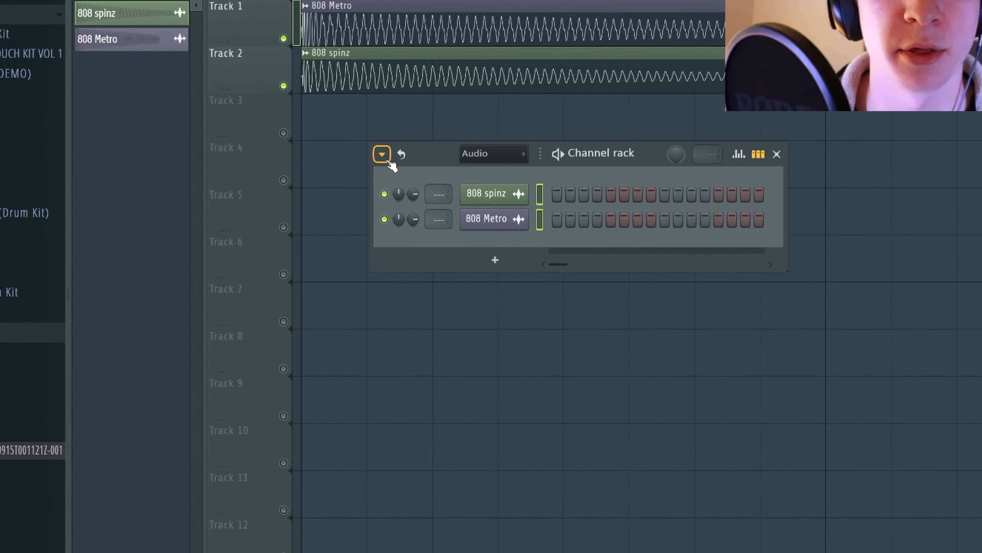
pyautogui.click(413, 192)
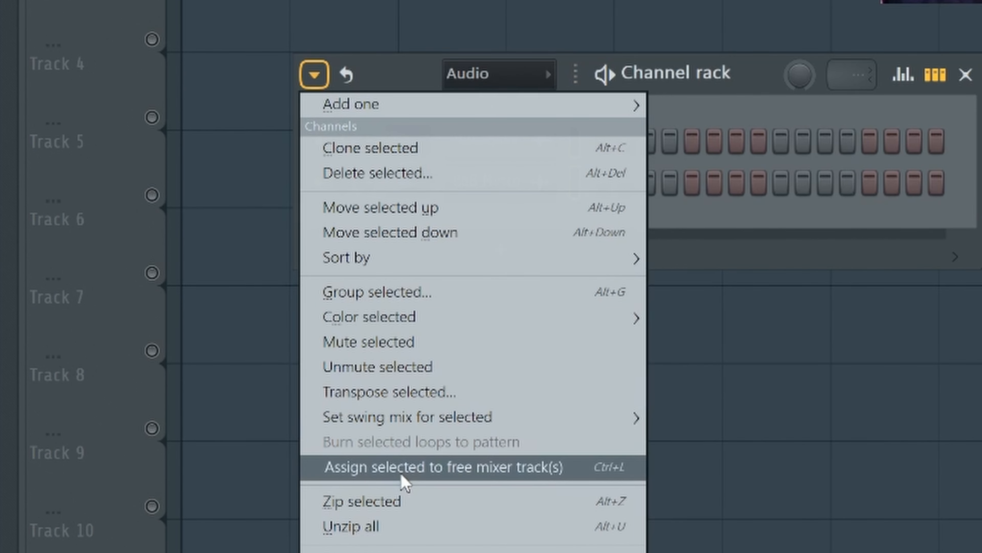
pyautogui.click(414, 467)
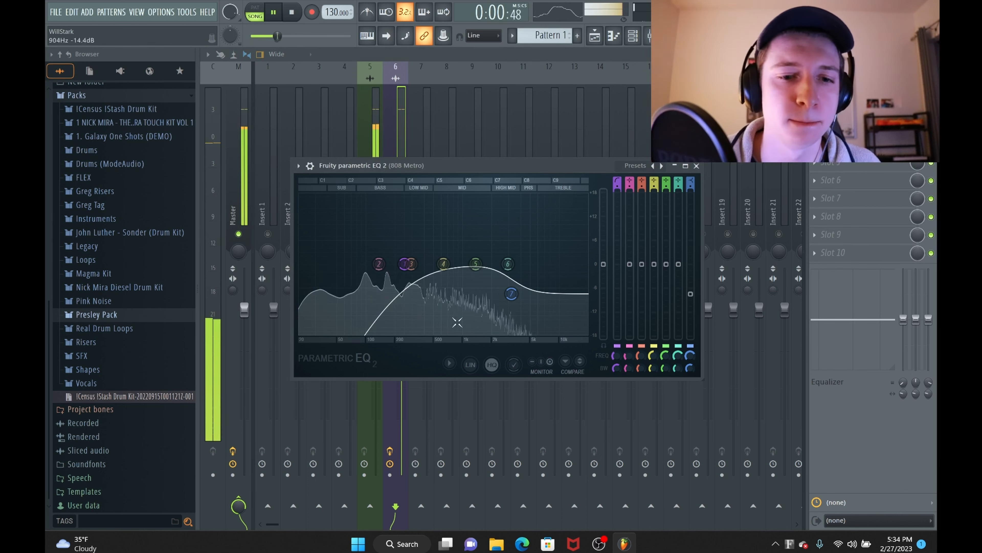
# Step: Lower the band 7 low-pass cutoff to about 500 Hz in Fruity parametric EQ 2 on the 808 spinz mixer track
pyautogui.press('space')
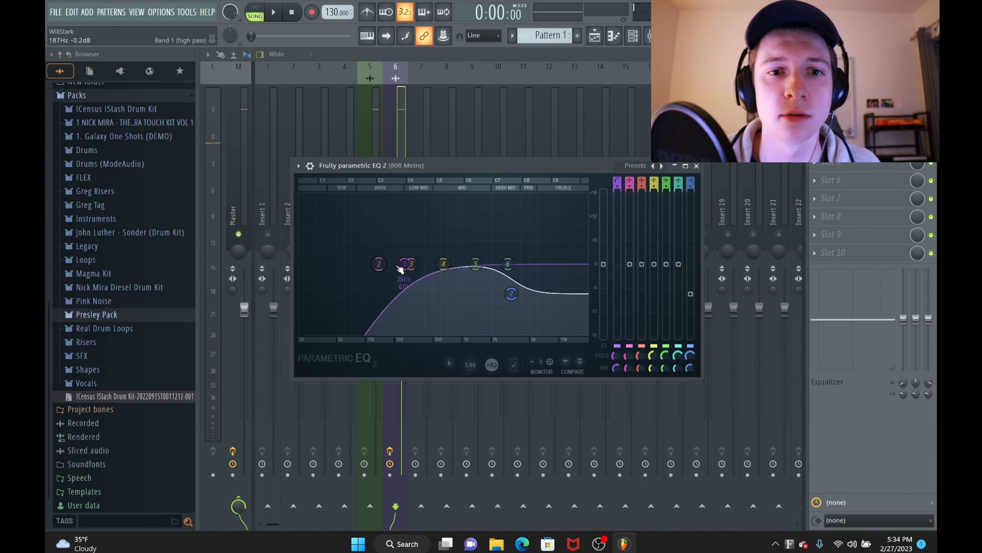
pyautogui.click(391, 139)
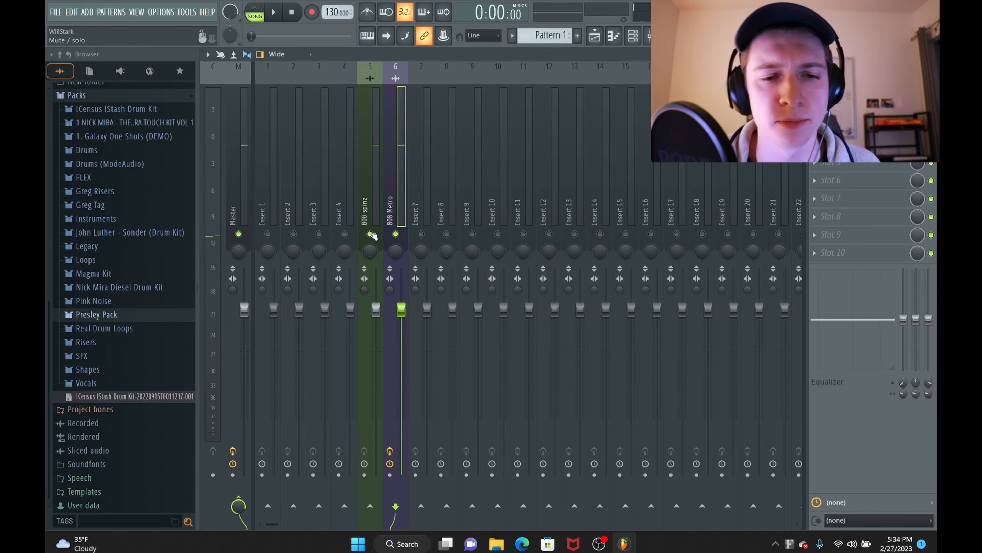
pyautogui.click(368, 211)
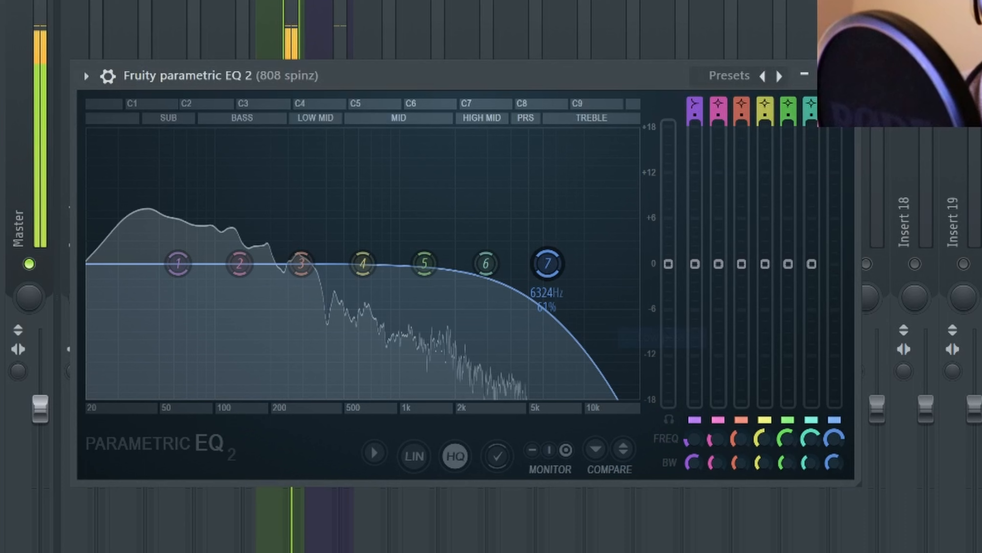
pyautogui.moveTo(548, 264); pyautogui.dragTo(350, 263)
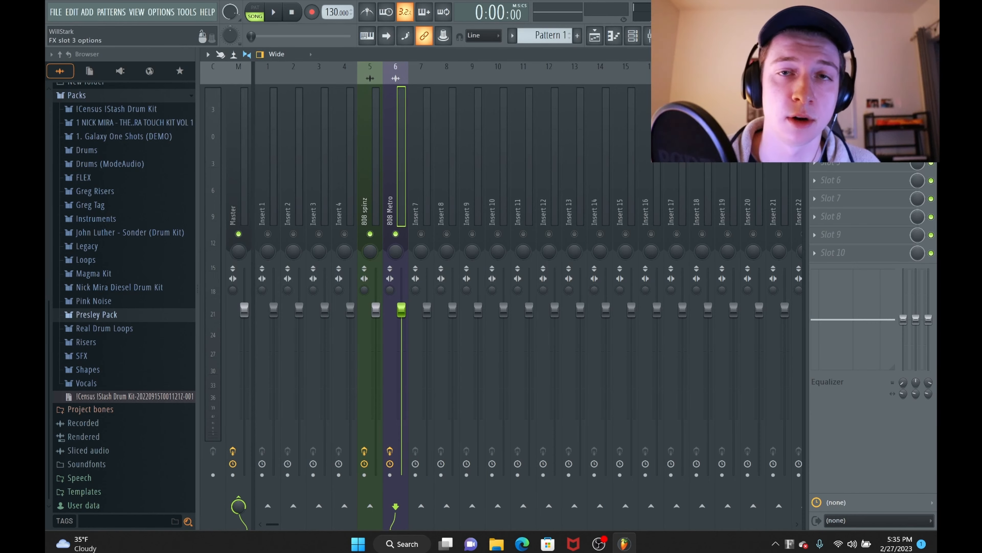
# Step: Add Vintage Chorus to effect slot 3 of the 808 Metro mixer track and load the Juno 106 Mode I preset
pyautogui.click(814, 126)
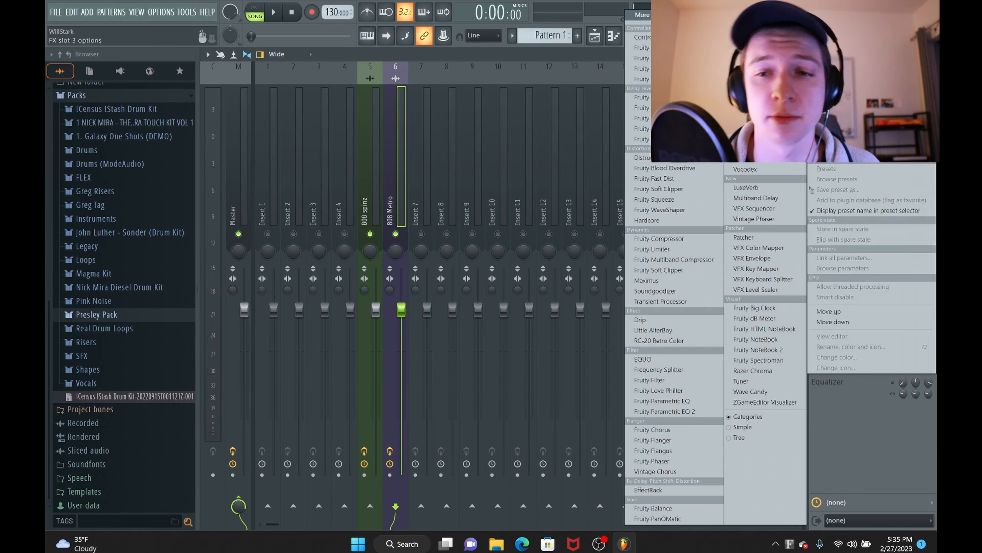
pyautogui.click(757, 203)
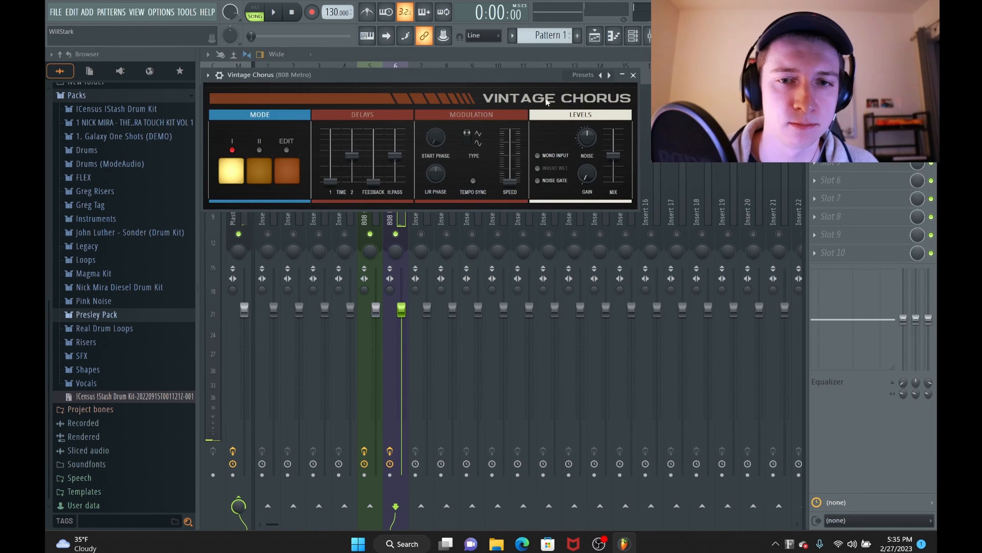
pyautogui.press('space')
pyautogui.click(585, 76)
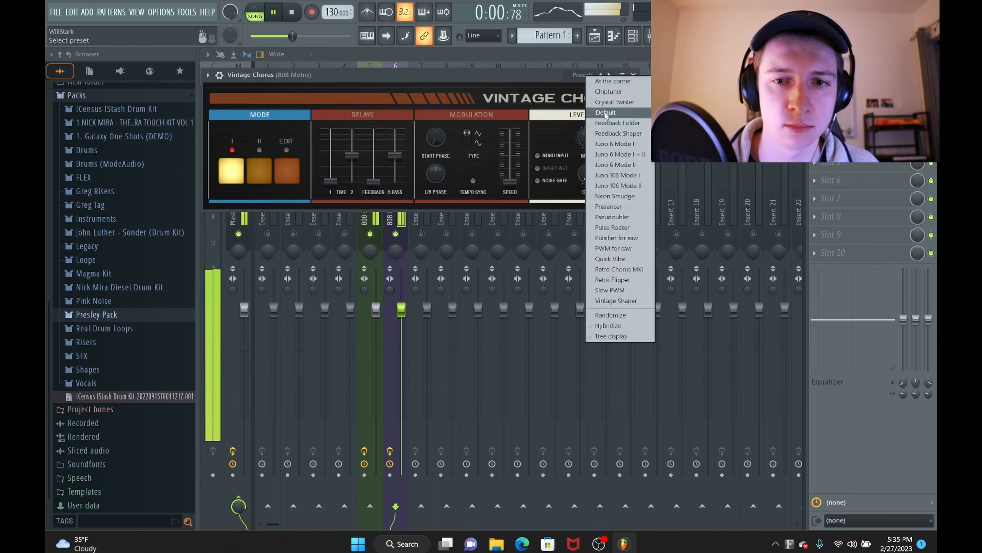
pyautogui.click(617, 176)
pyautogui.click(633, 75)
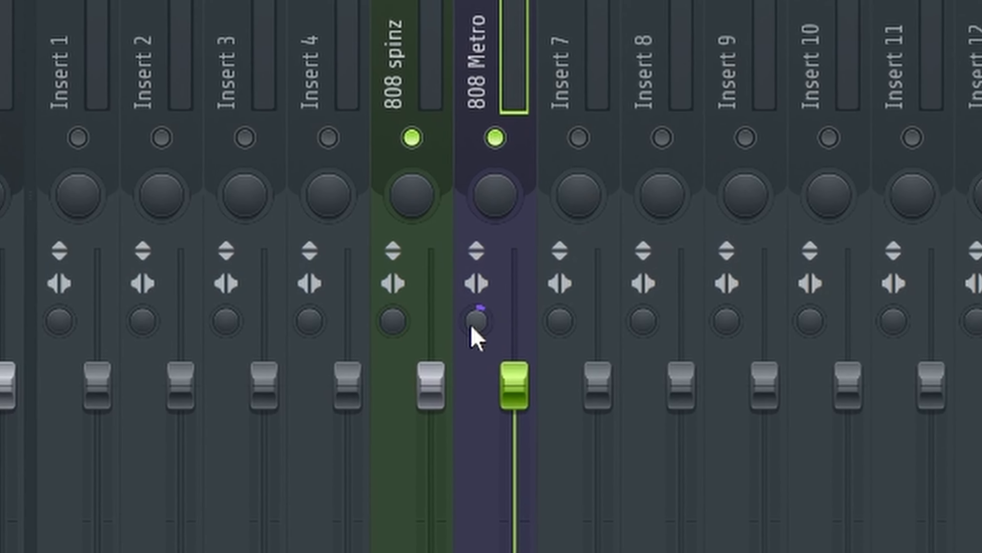
# Step: Adjust the stereo separation of the 808 Metro mixer track and lower its volume during playback
pyautogui.moveTo(472, 327); pyautogui.dragTo(472, 308)
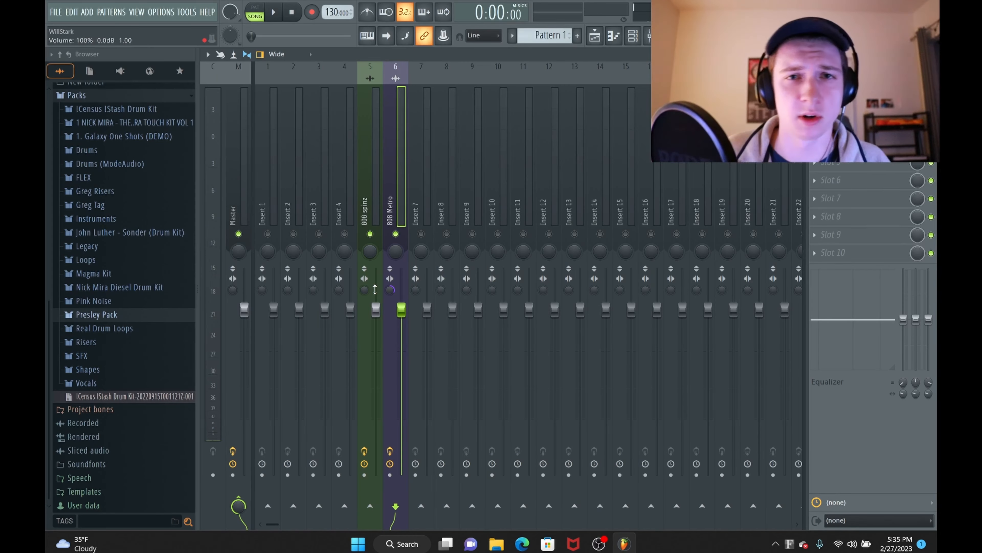
pyautogui.press('space')
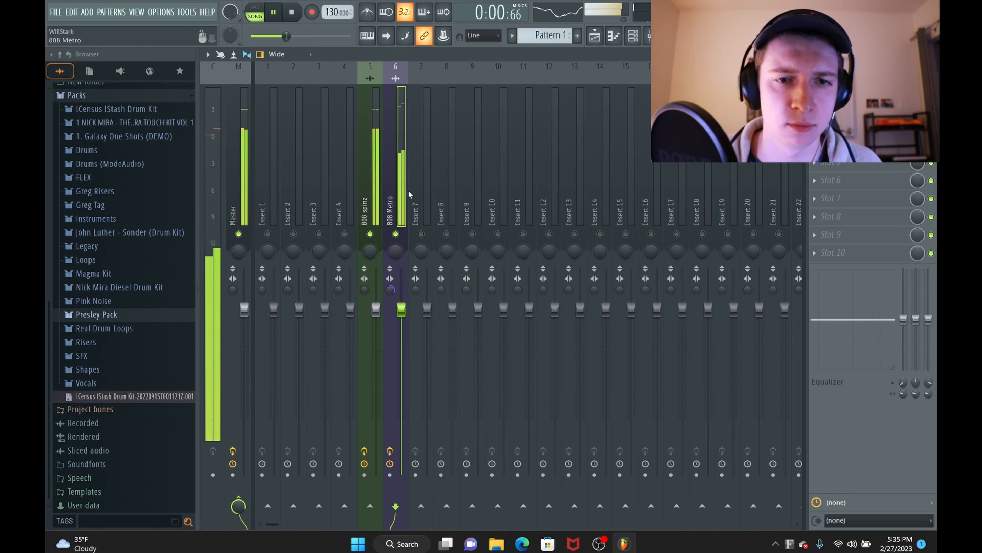
pyautogui.moveTo(402, 310); pyautogui.dragTo(401, 340)
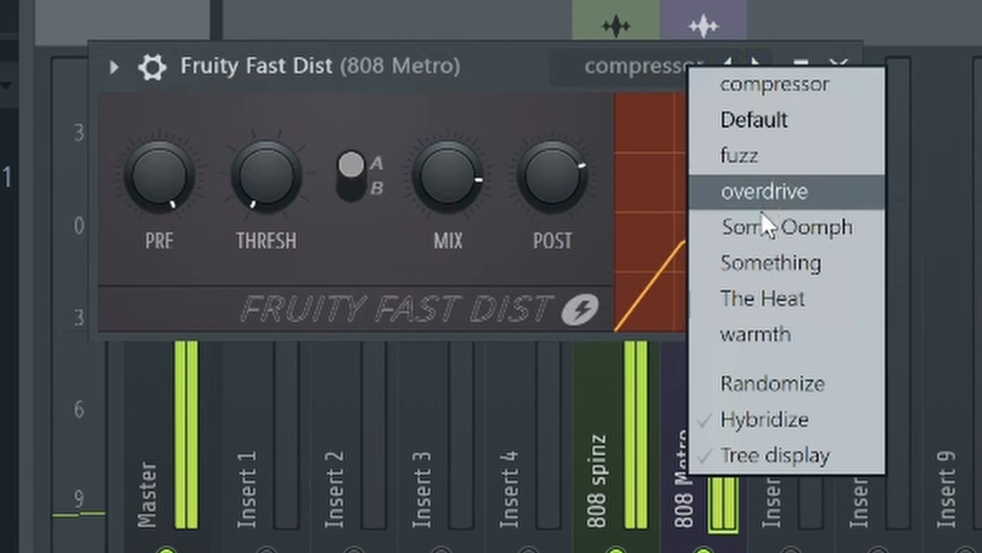
# Step: Load the overdrive preset in Fruity Fast Dist on the 808 Metro track and play back the layered 808s
pyautogui.click(704, 195)
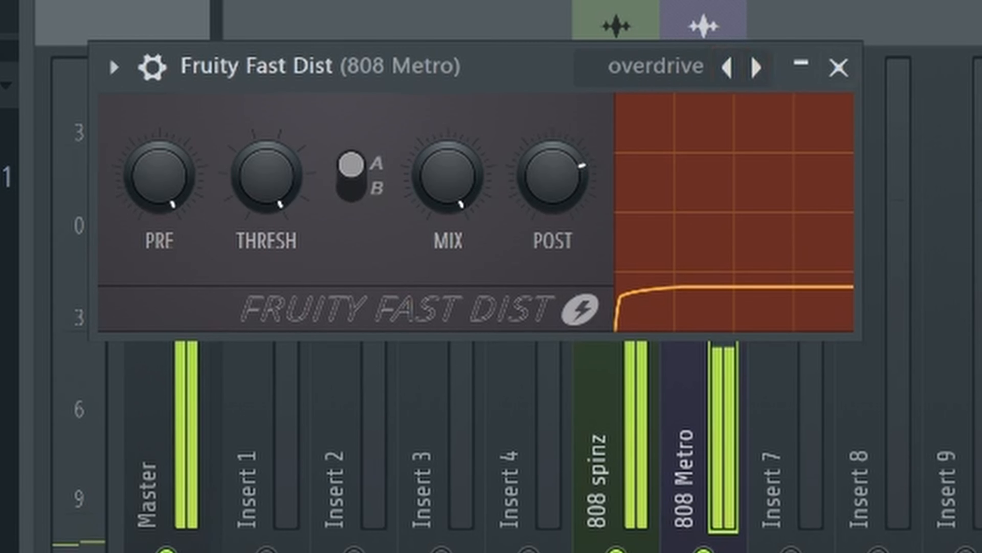
pyautogui.press('Escape')
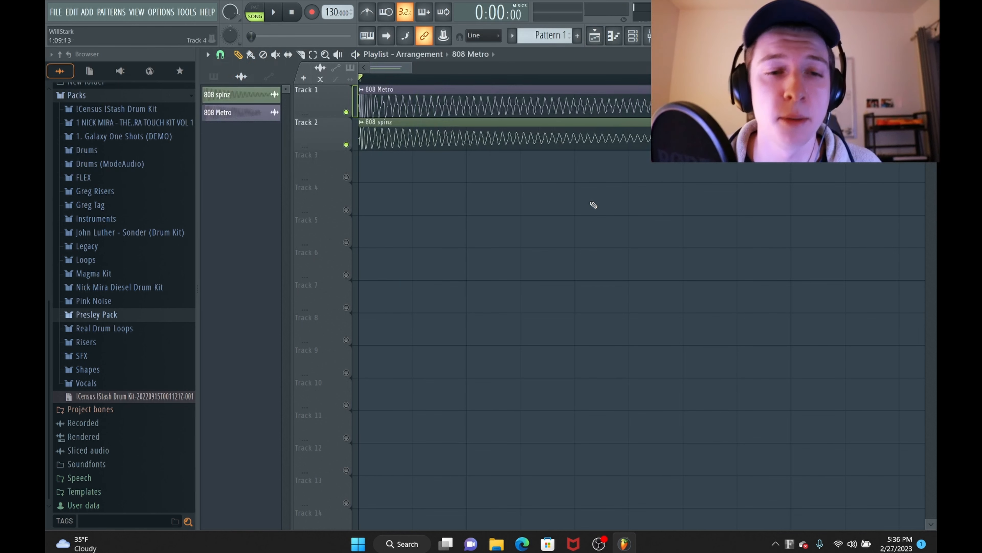
pyautogui.press('space')
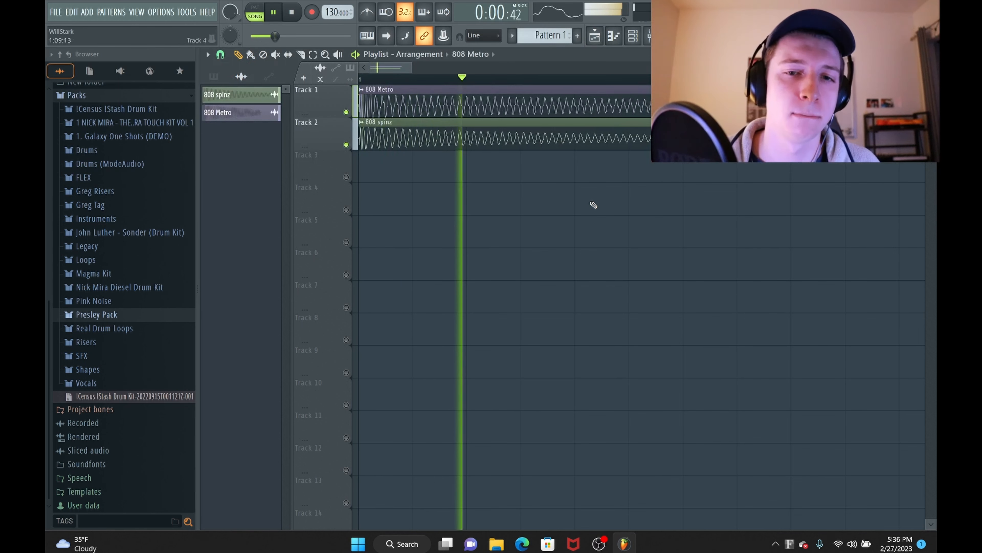
pyautogui.press('space')
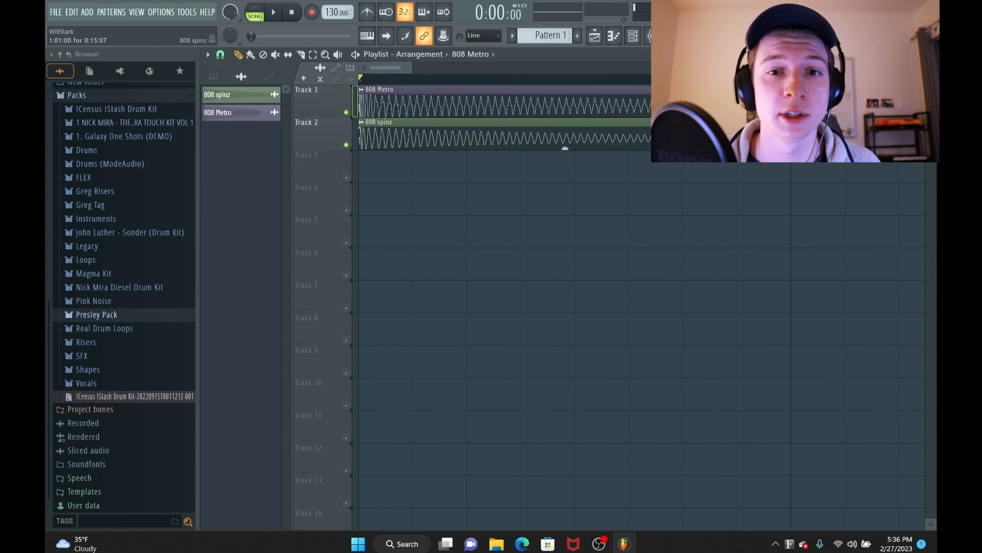
# Step: Select both 808 clips in the playlist and consolidate them into one rendered 16Bit int stereo WAV clip
pyautogui.scroll(-2, 636, 81)
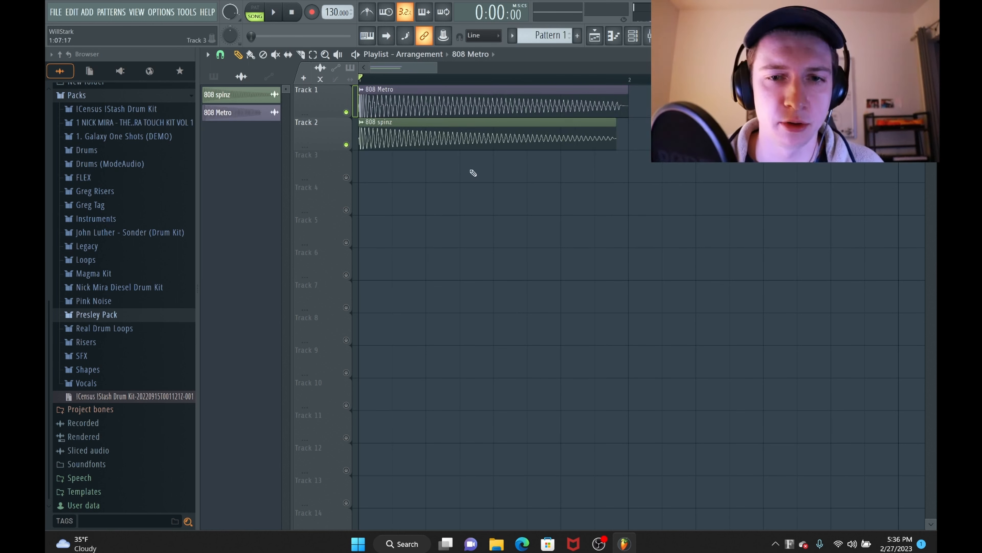
pyautogui.hotkey('ctrl', 'a')
pyautogui.hotkey('ctrl', 'alt', 'c')
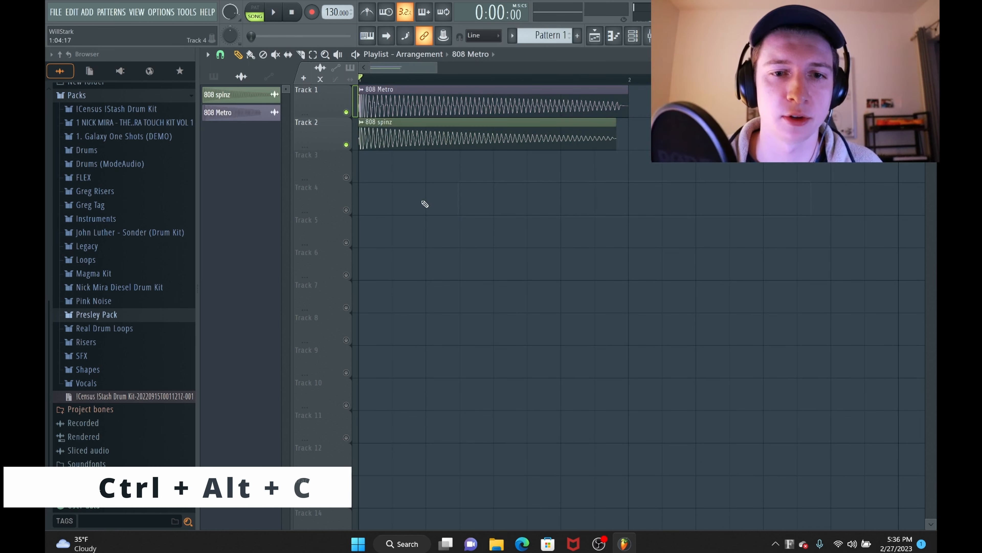
pyautogui.moveTo(423, 210); pyautogui.dragTo(500, 89)
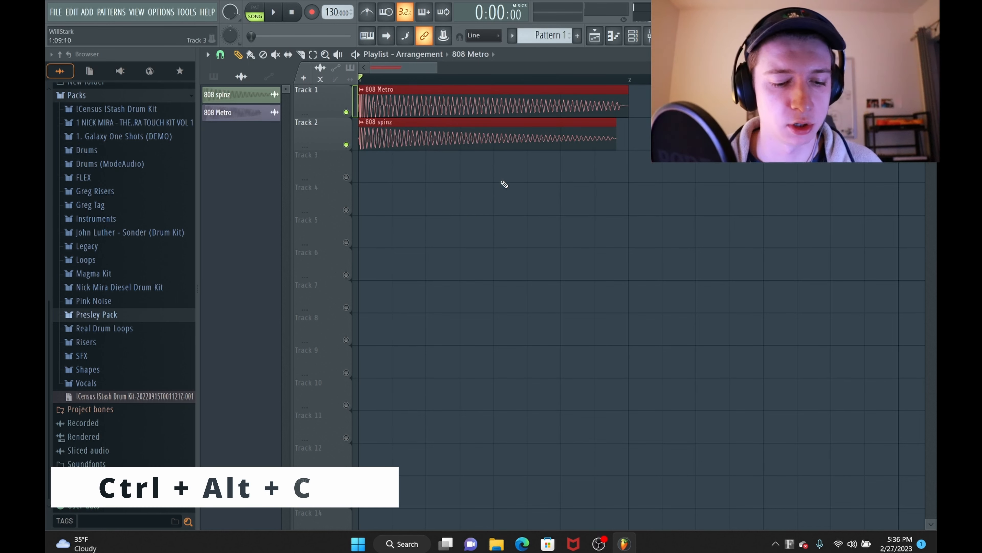
pyautogui.hotkey('ctrl', 'alt', 'c')
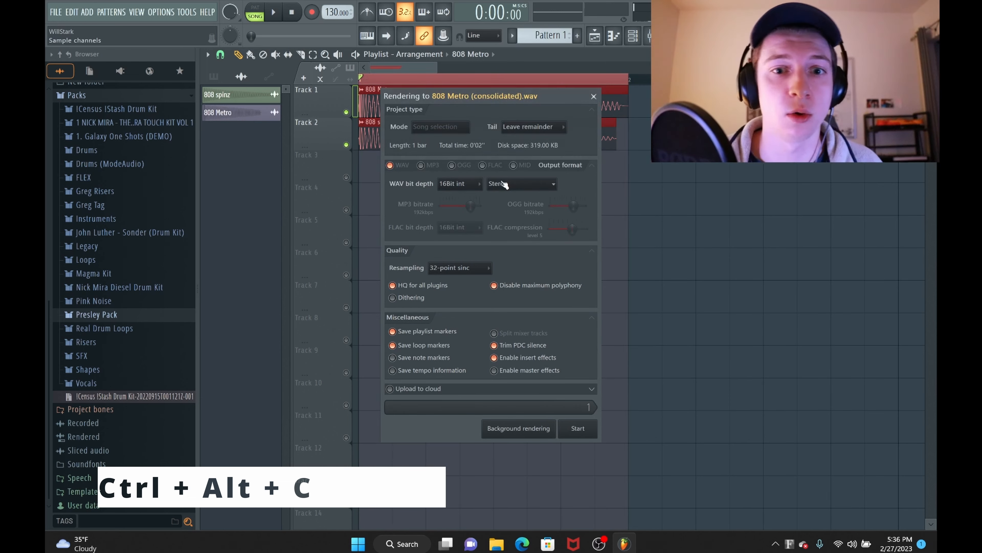
pyautogui.click(593, 433)
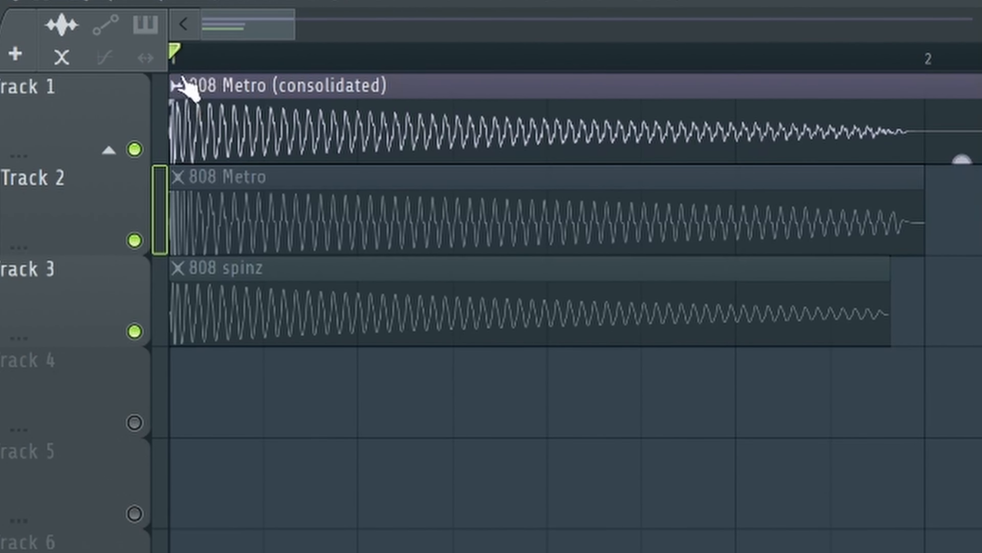
# Step: Open the consolidated 808 Metro clip in the Edison sample editor and check that snapping to zero-crossing is chosen
pyautogui.rightClick(272, 95)
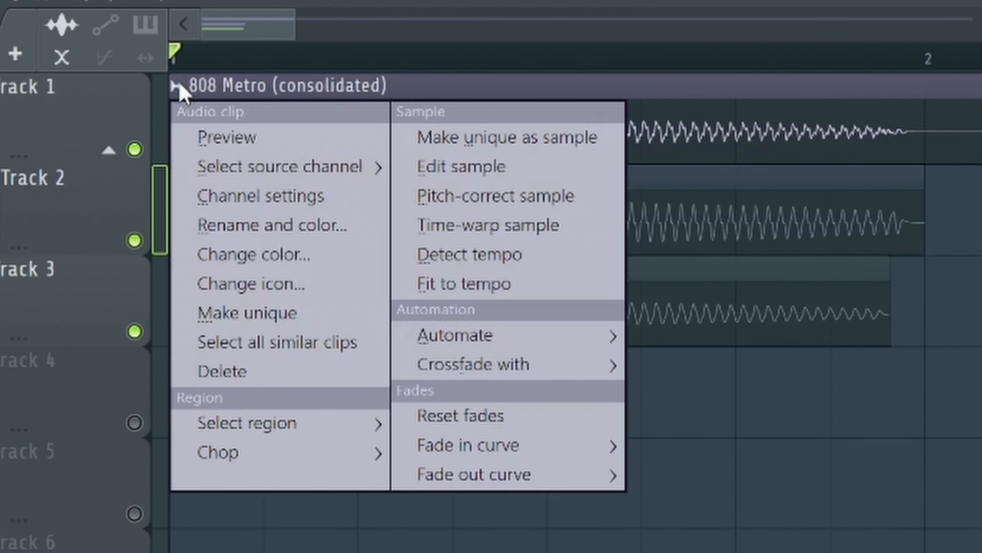
pyautogui.click(488, 167)
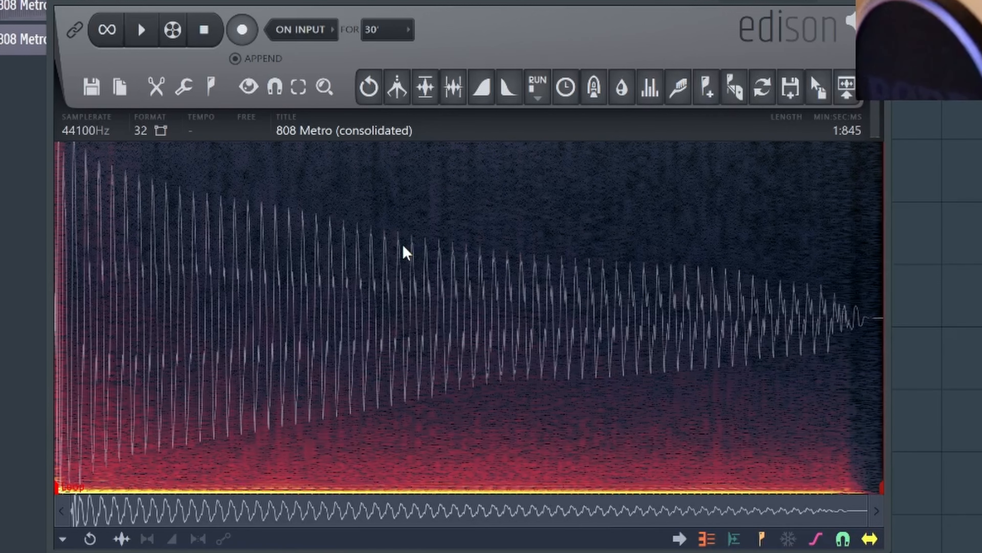
pyautogui.click(280, 89)
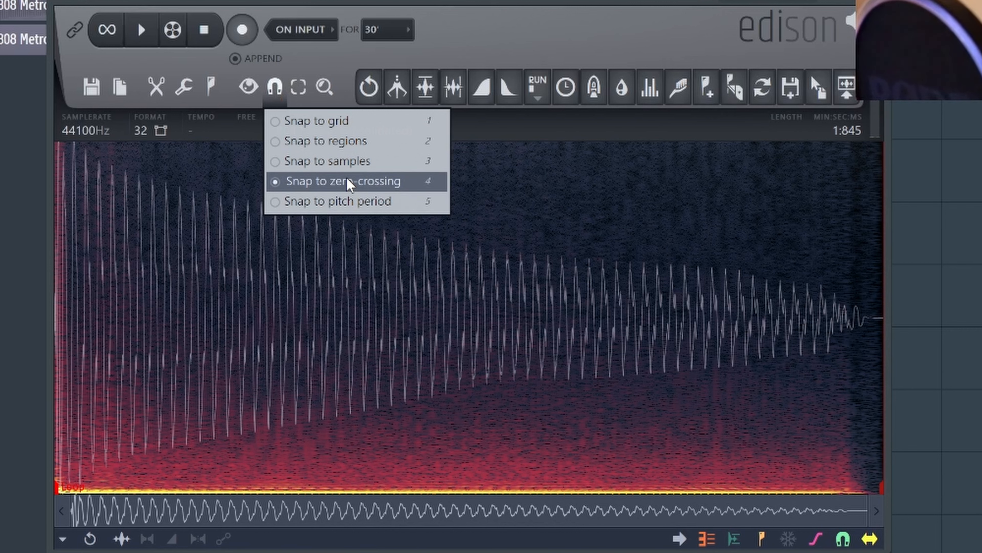
pyautogui.click(593, 267)
# Step: Select six full waveform cycles from 1:094 to 1:277 in the even-volume part of the consolidated 808
pyautogui.scroll(8, 603, 275)
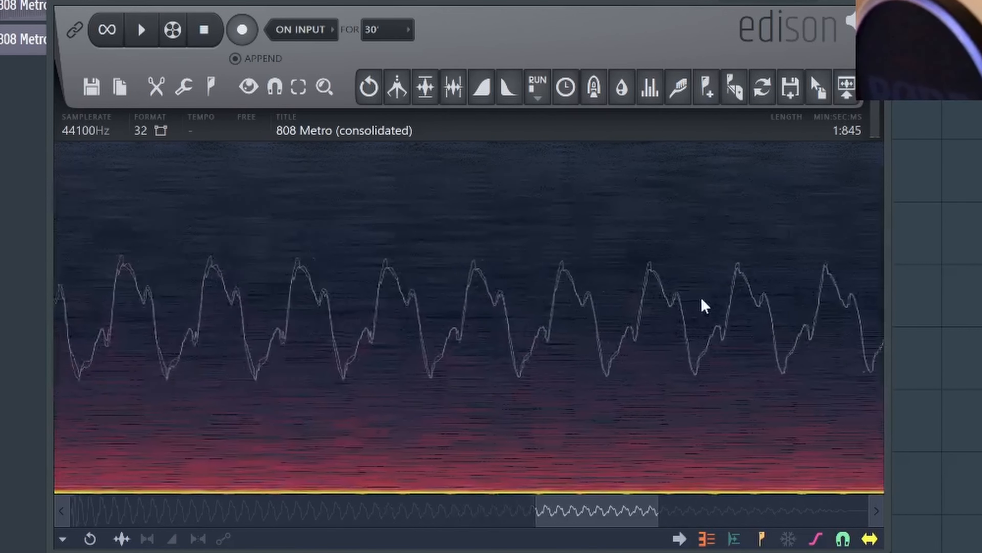
pyautogui.scroll(-2, 702, 305)
pyautogui.scroll(-2, 702, 305)
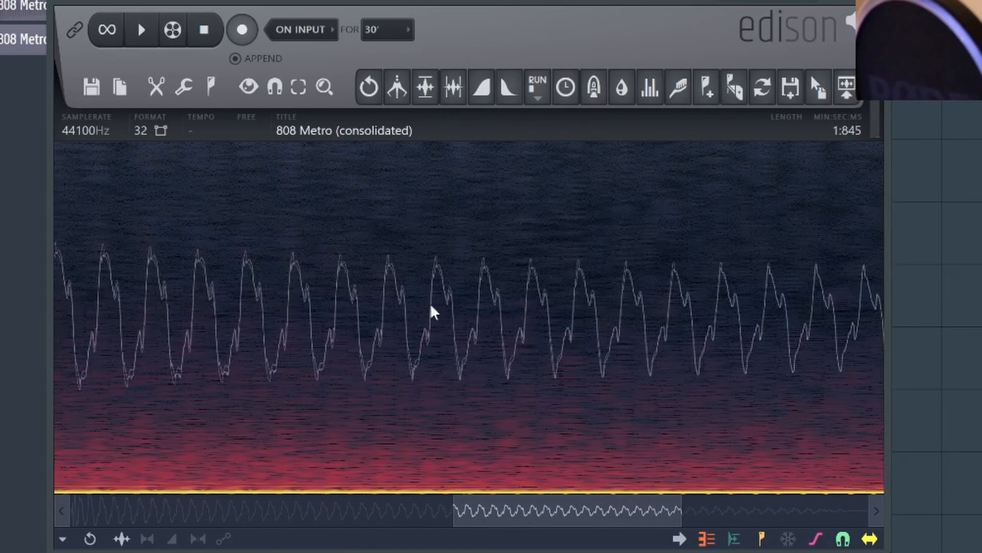
pyautogui.moveTo(383, 309); pyautogui.dragTo(667, 306)
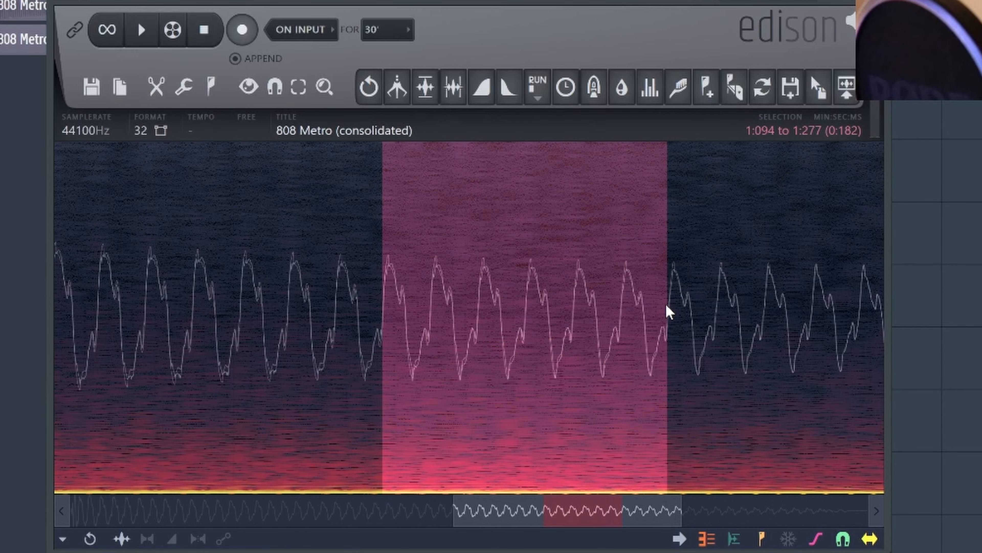
pyautogui.scroll(-3, 669, 312)
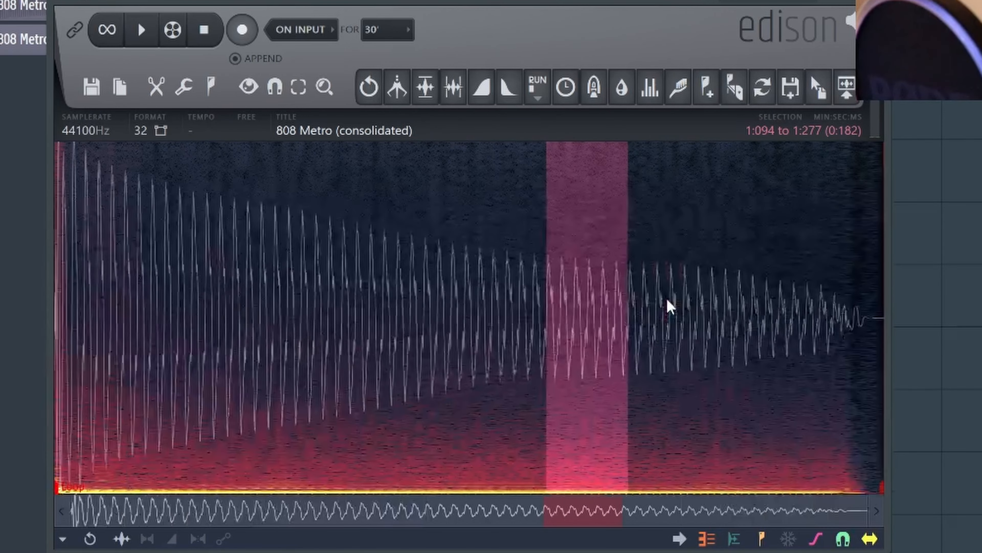
# Step: Examine the start and end of the selected waveform cycles up close and compare their volume with the rest of the 808
pyautogui.scroll(4, 665, 302)
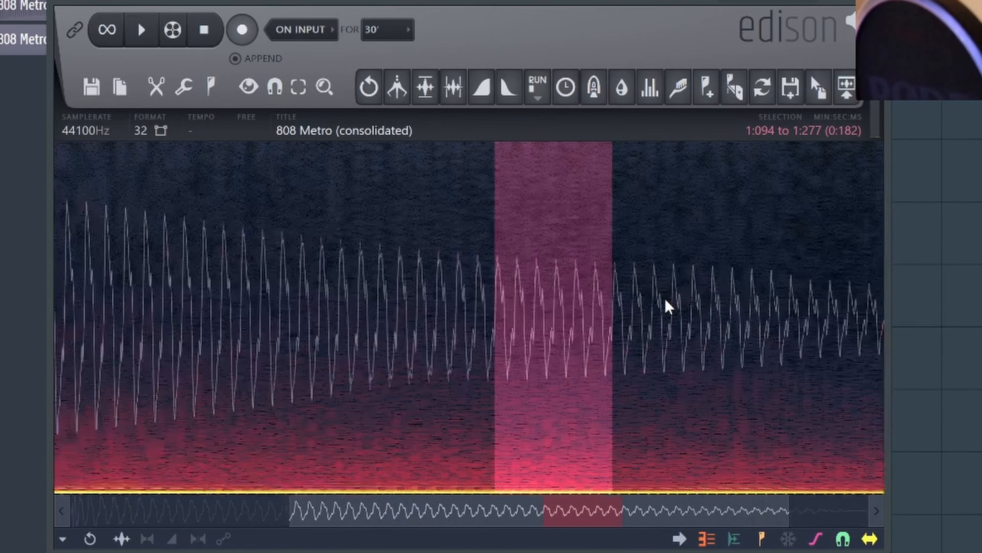
pyautogui.scroll(-4, 686, 306)
pyautogui.scroll(2, 640, 305)
pyautogui.scroll(3, 362, 278)
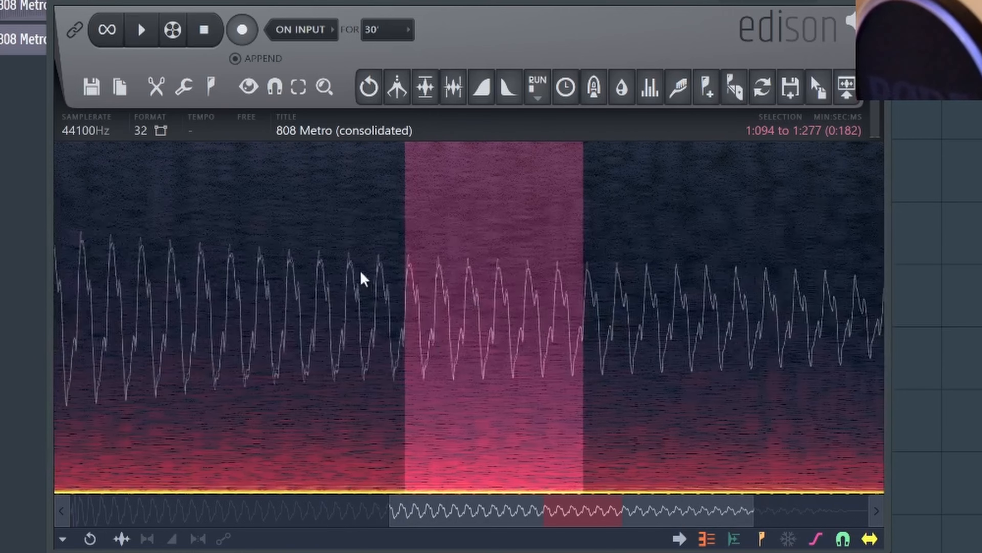
pyautogui.scroll(-4, 521, 277)
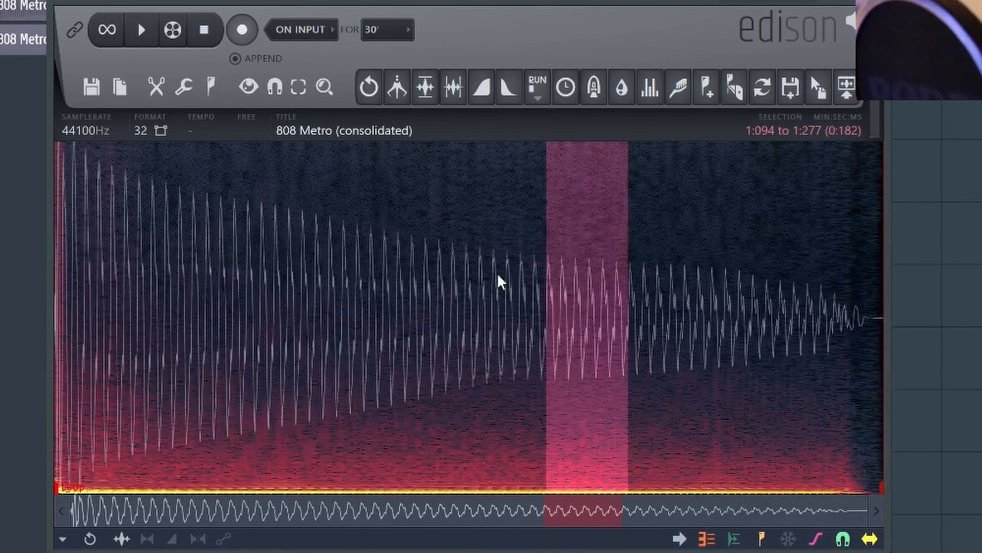
pyautogui.scroll(5, 557, 302)
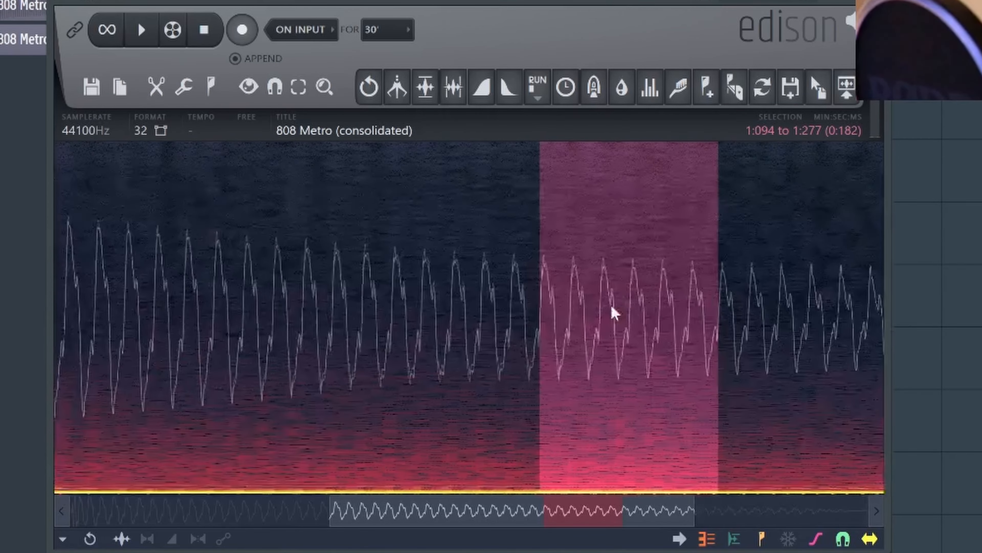
pyautogui.scroll(2, 737, 318)
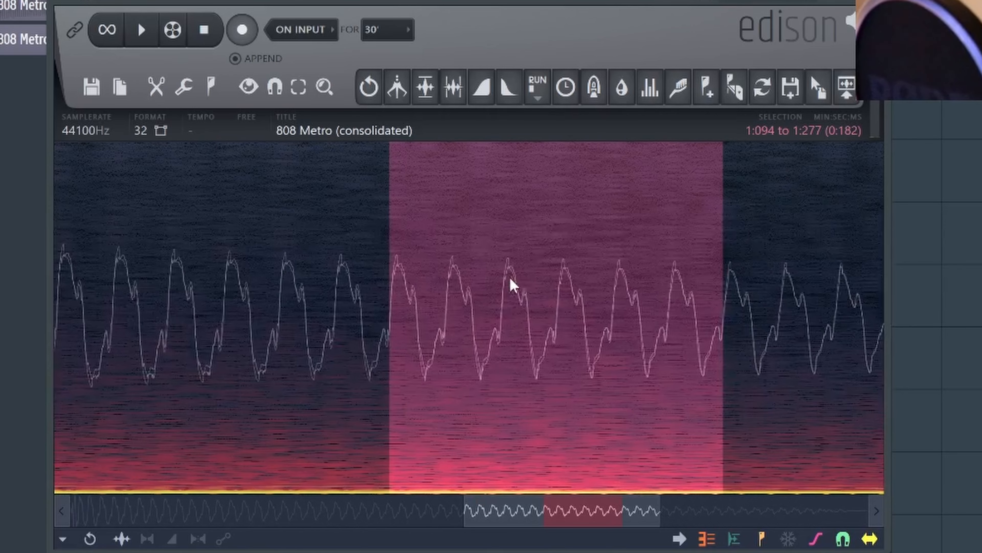
pyautogui.scroll(2, 508, 279)
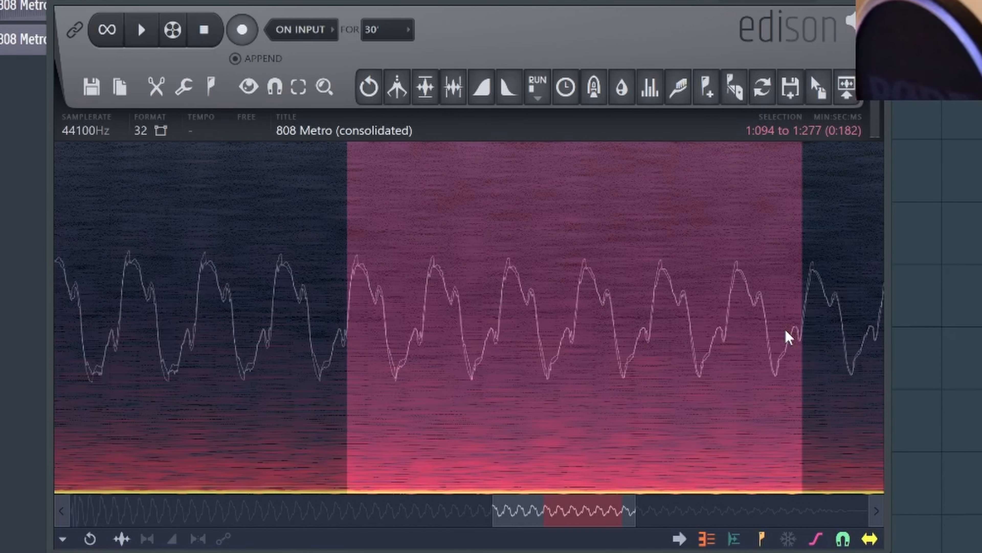
pyautogui.moveTo(807, 319); pyautogui.dragTo(758, 333)
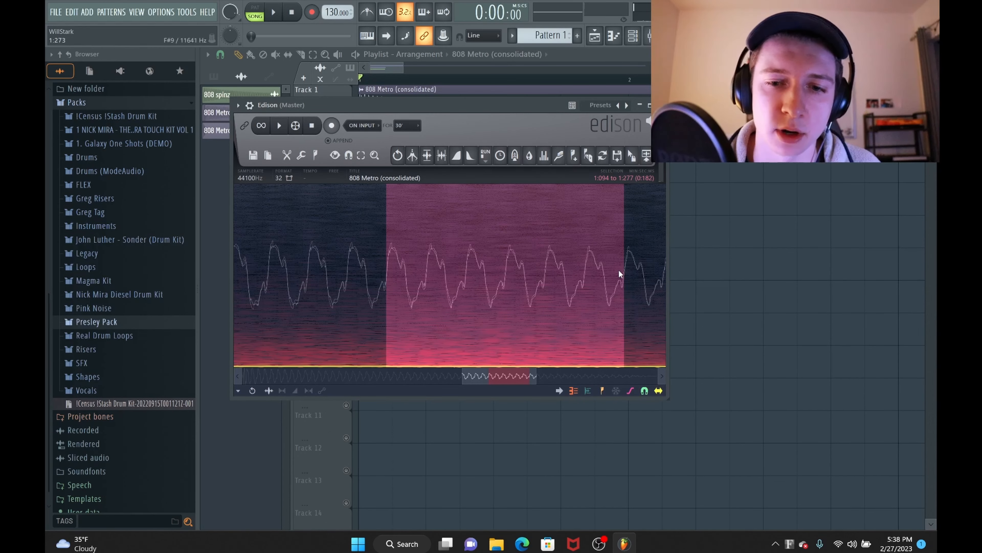
# Step: Set a loop on the selected 1:094 to 1:277 section of the consolidated 808
pyautogui.scroll(-4, 618, 270)
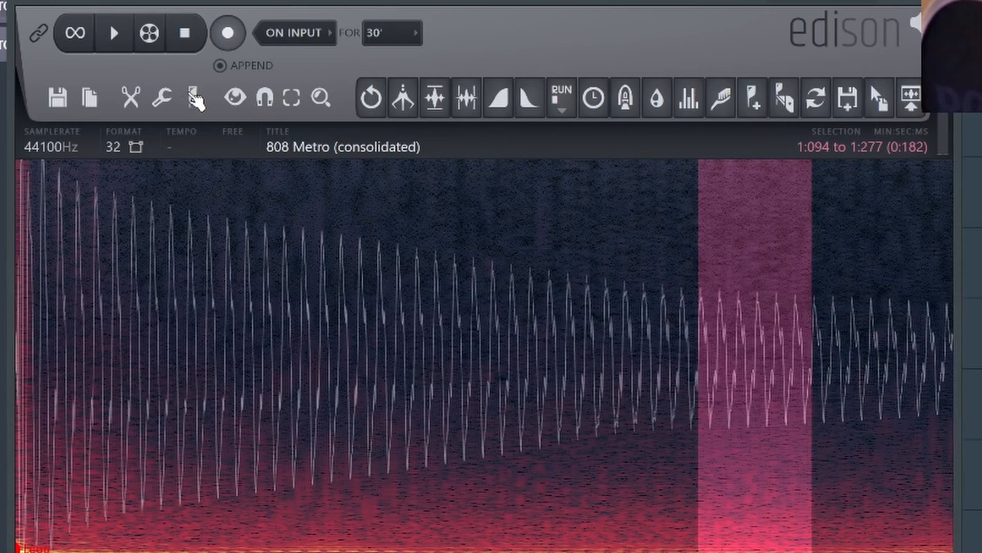
pyautogui.click(315, 156)
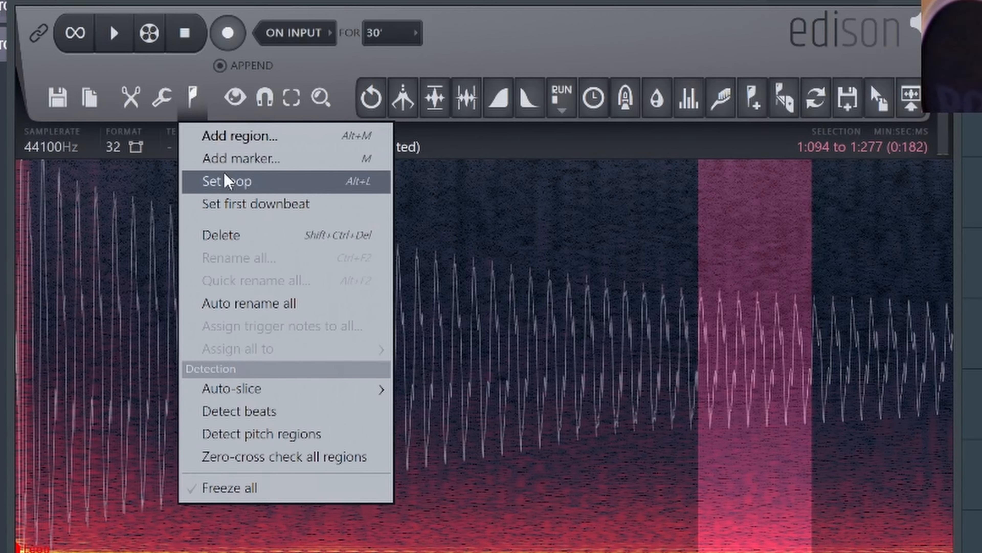
pyautogui.click(265, 184)
pyautogui.scroll(-2, 701, 286)
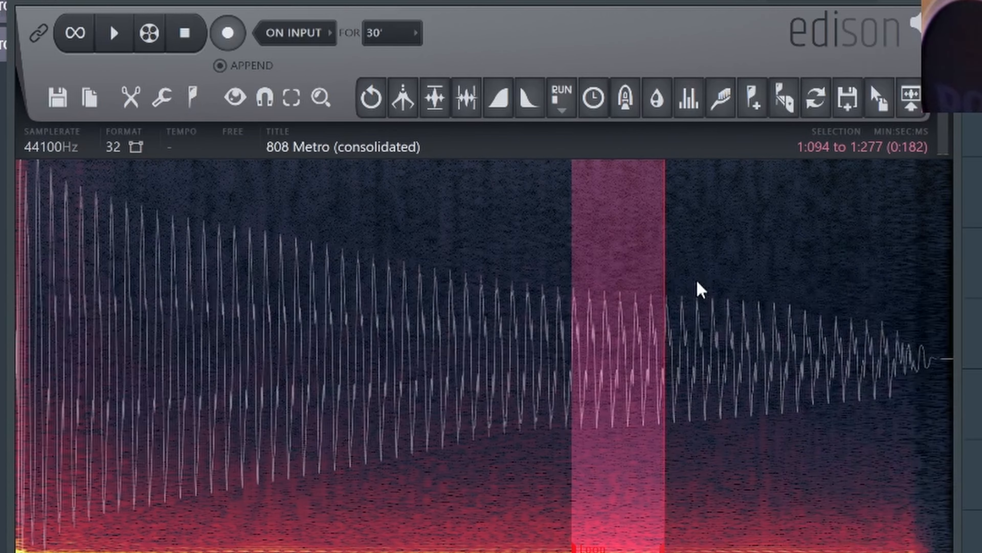
# Step: Place the 808 Metro (consolidated)_2 clip at the start of playlist Track 5 and open it in the Edison sample editor
pyautogui.hotkey('ctrl', 'a')
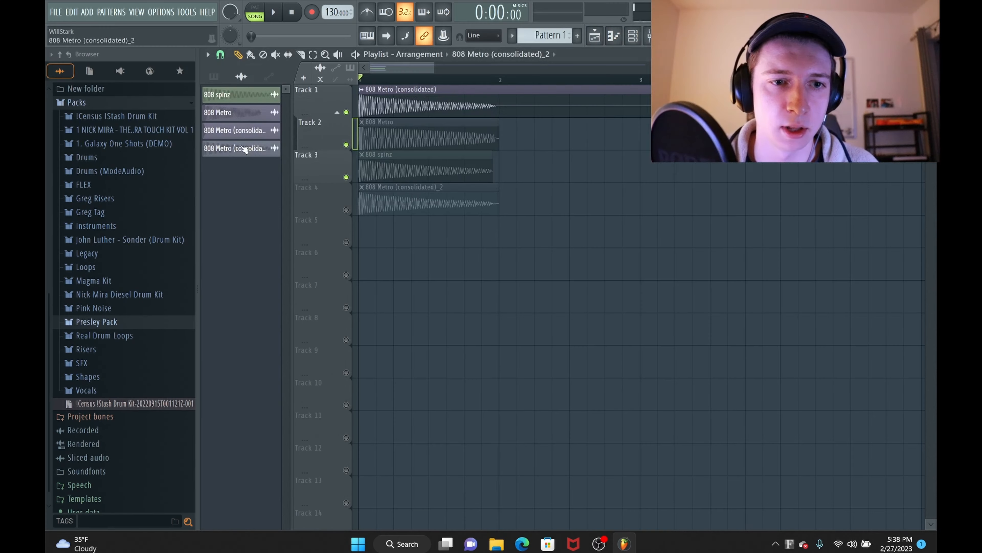
pyautogui.moveTo(245, 149); pyautogui.dragTo(397, 240)
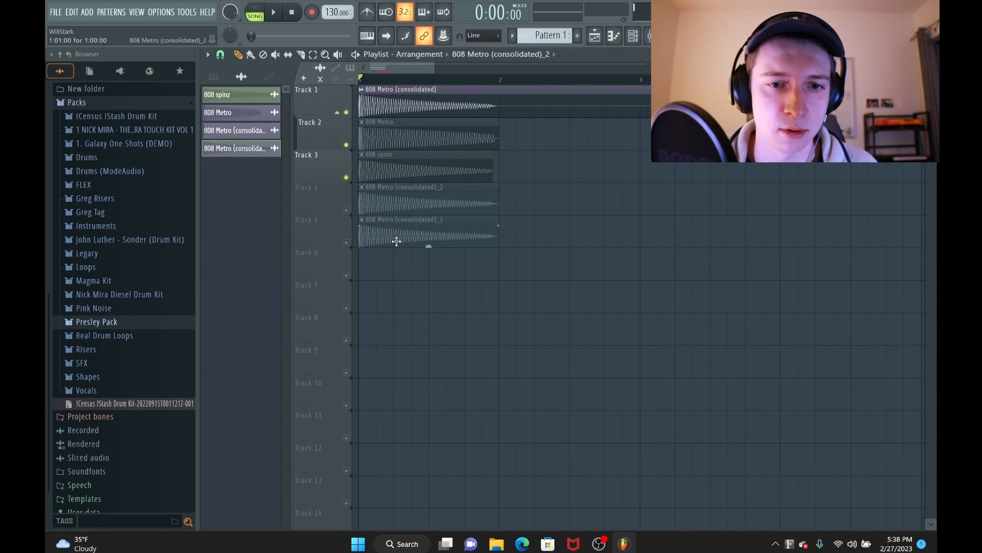
pyautogui.doubleClick(397, 239)
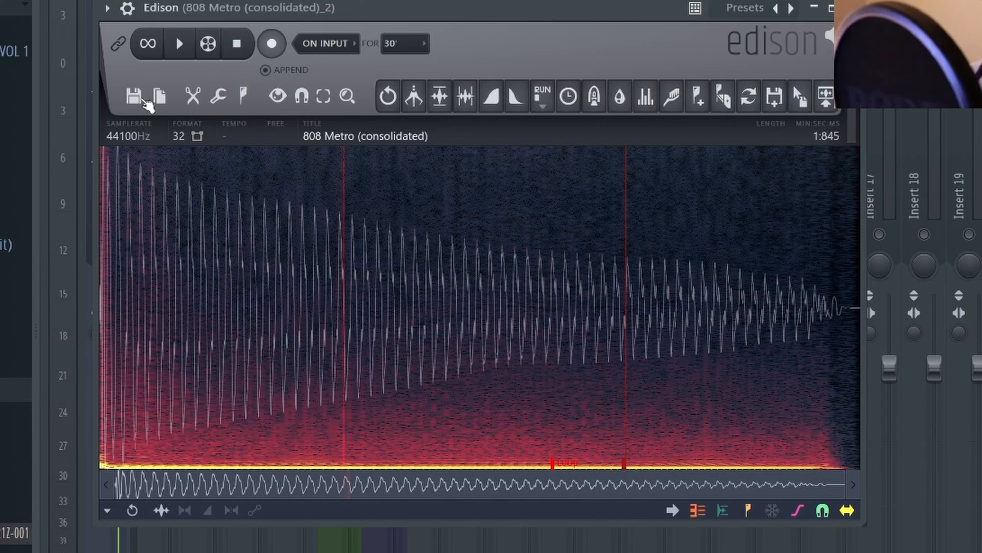
# Step: Start saving the looped sample as a new file and browse to OS (C:) > Program Files > Image-Line > FL Studio 20
pyautogui.click(135, 97)
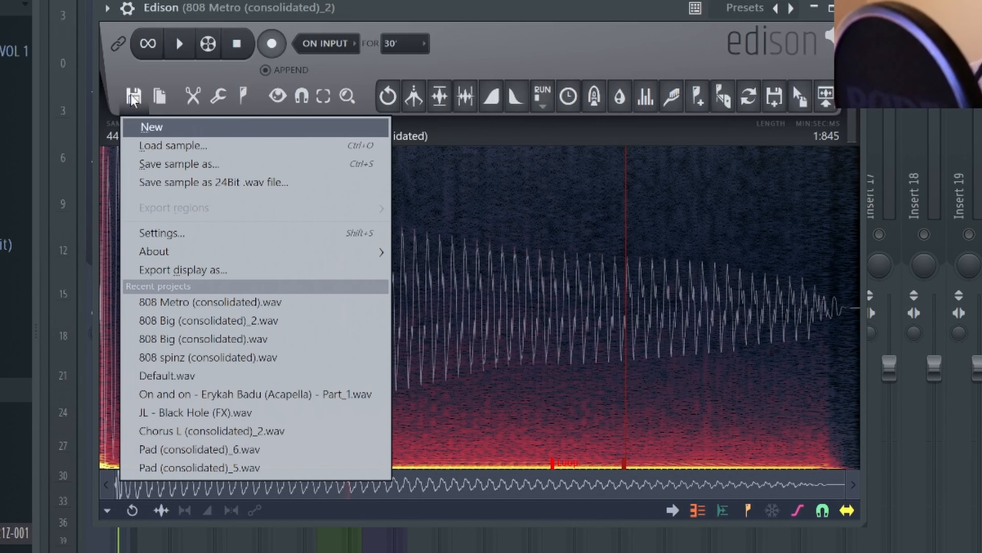
pyautogui.click(166, 163)
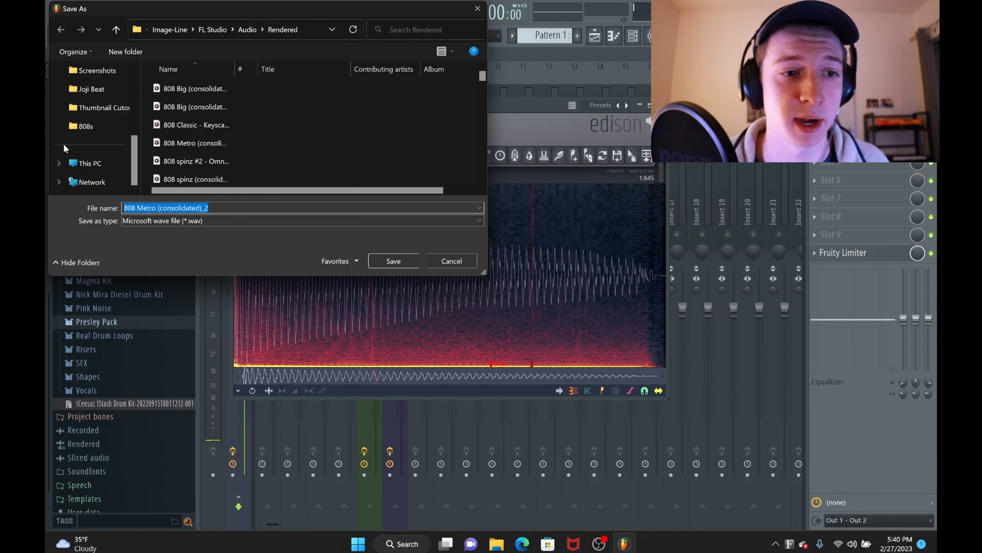
pyautogui.click(70, 165)
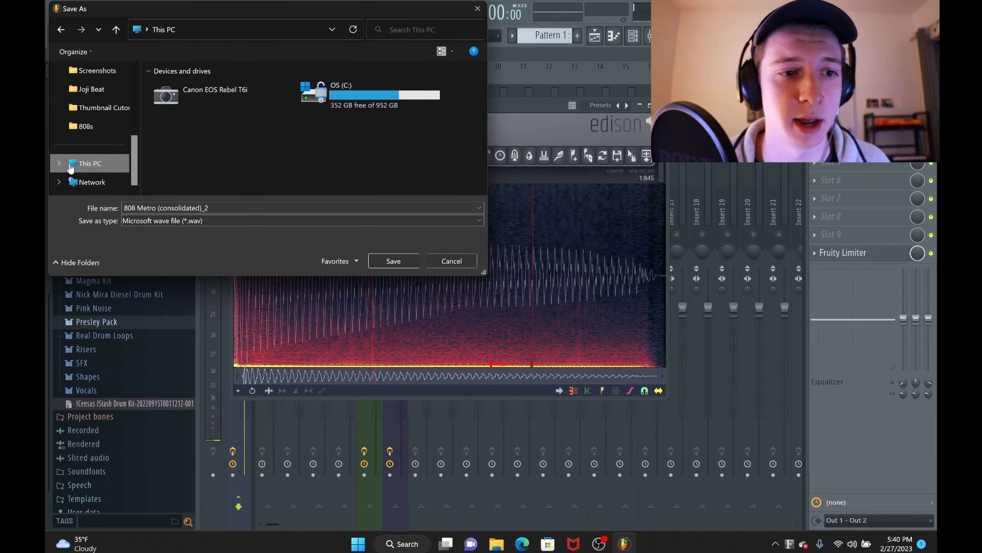
pyautogui.click(381, 93)
pyautogui.doubleClick(375, 95)
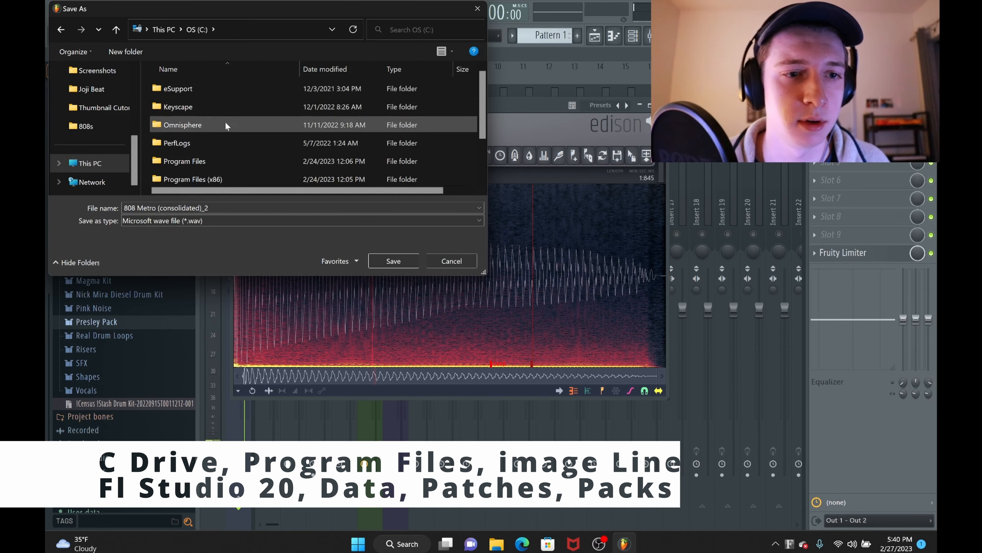
pyautogui.doubleClick(211, 156)
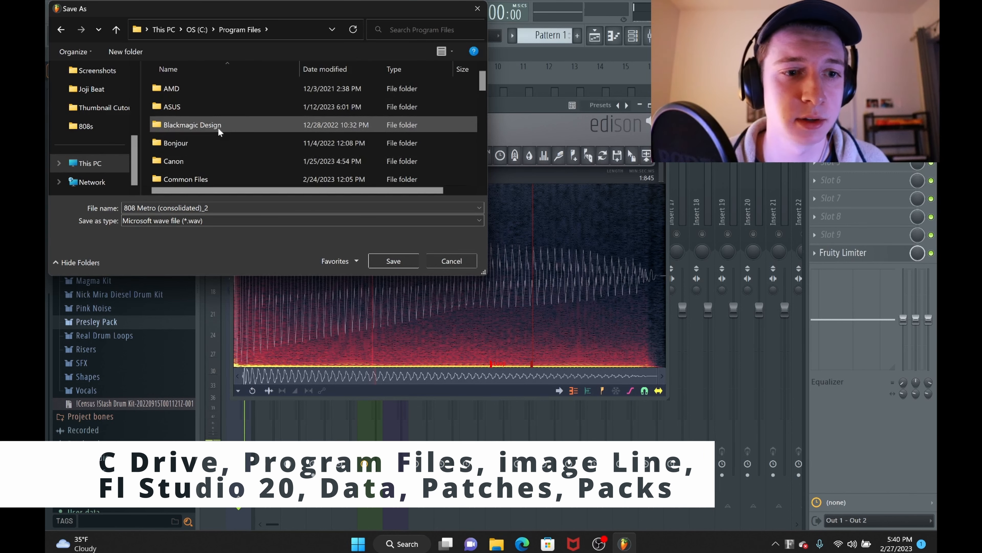
pyautogui.scroll(-2, 217, 129)
pyautogui.doubleClick(202, 159)
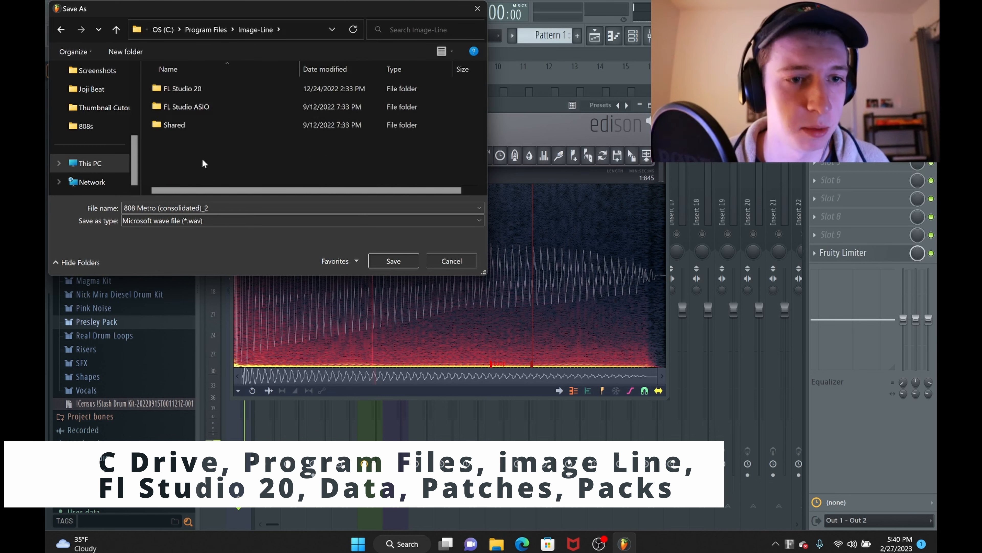
pyautogui.click(217, 87)
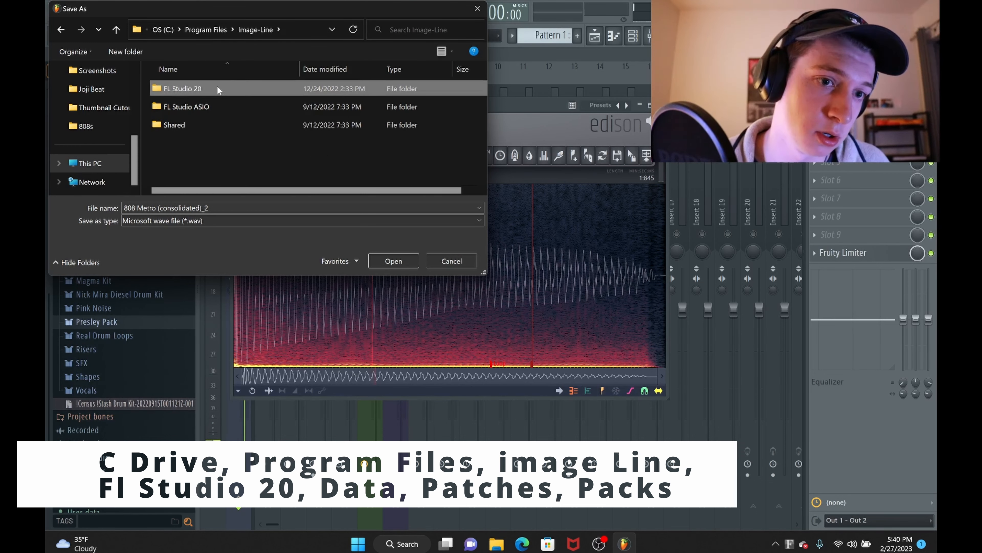
pyautogui.doubleClick(238, 89)
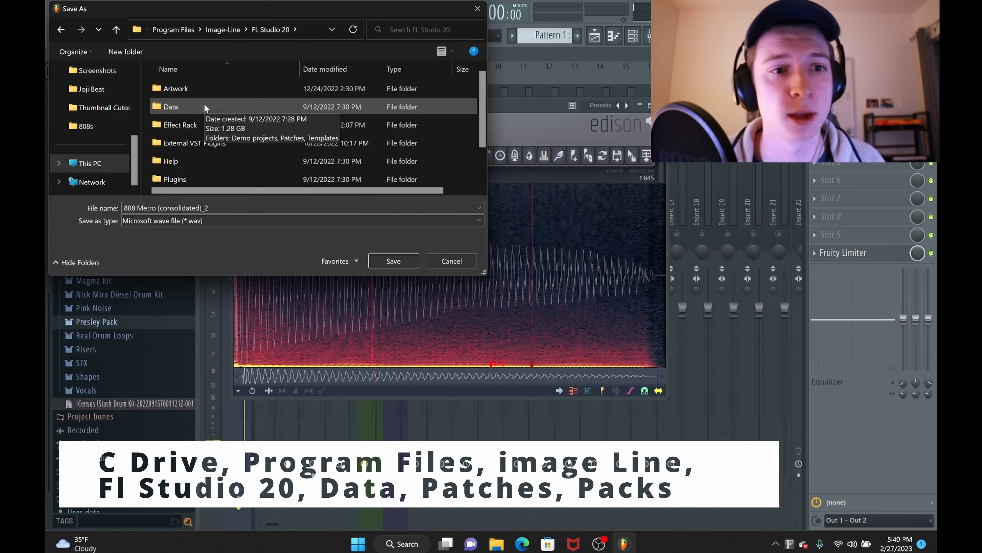
# Step: Choose the save location by browsing through Data, Patches and Packs to the Magma Kit > Drums > 808s folder
pyautogui.click(204, 102)
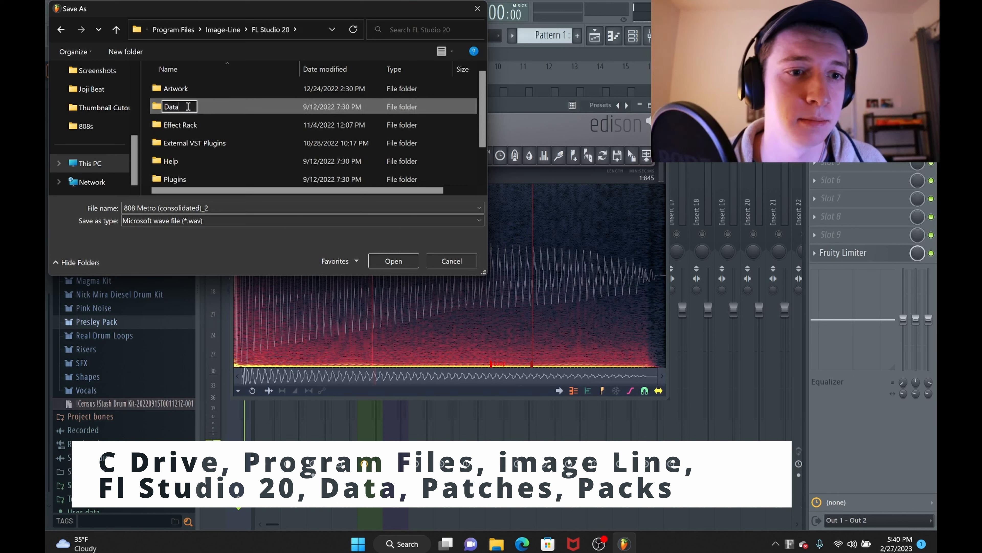
pyautogui.doubleClick(211, 105)
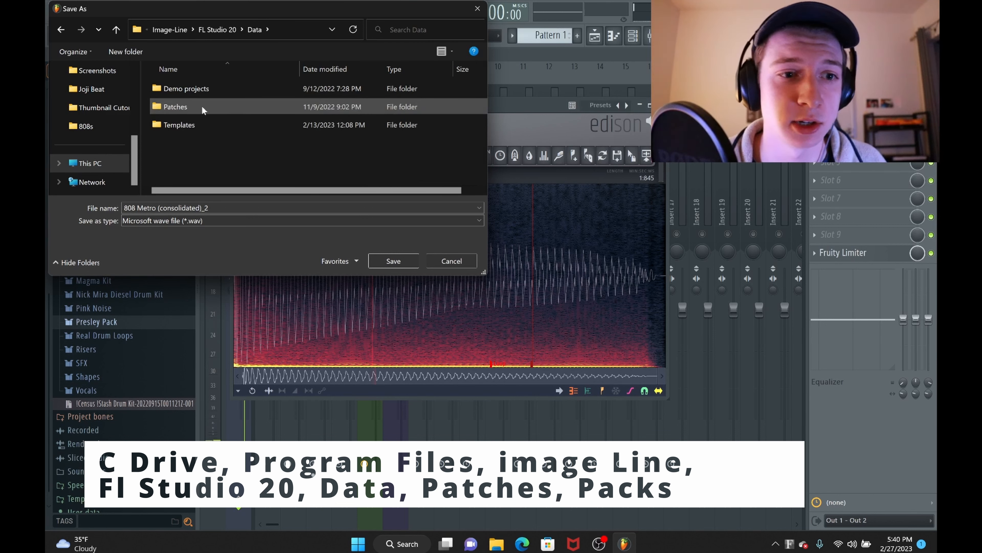
pyautogui.doubleClick(201, 107)
pyautogui.scroll(-1, 201, 143)
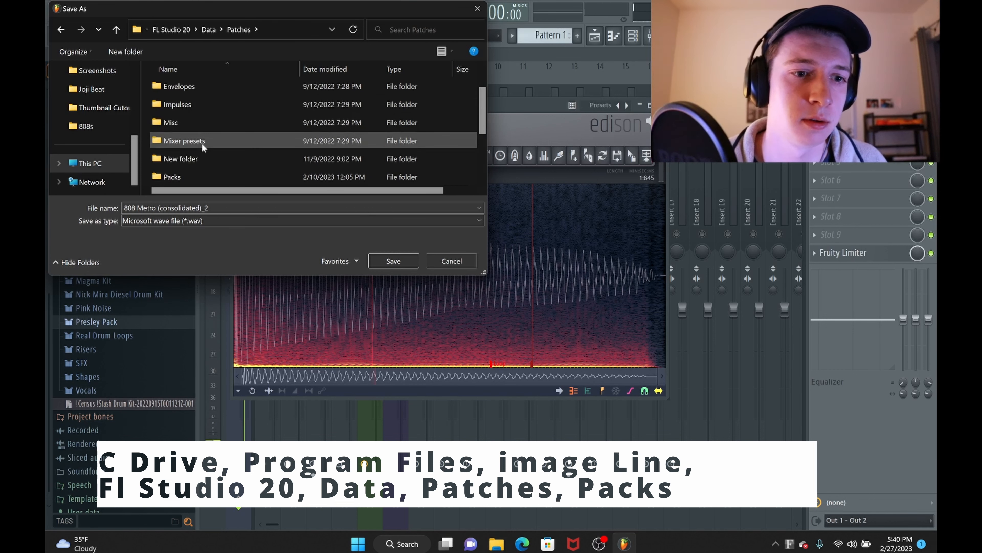
pyautogui.doubleClick(191, 174)
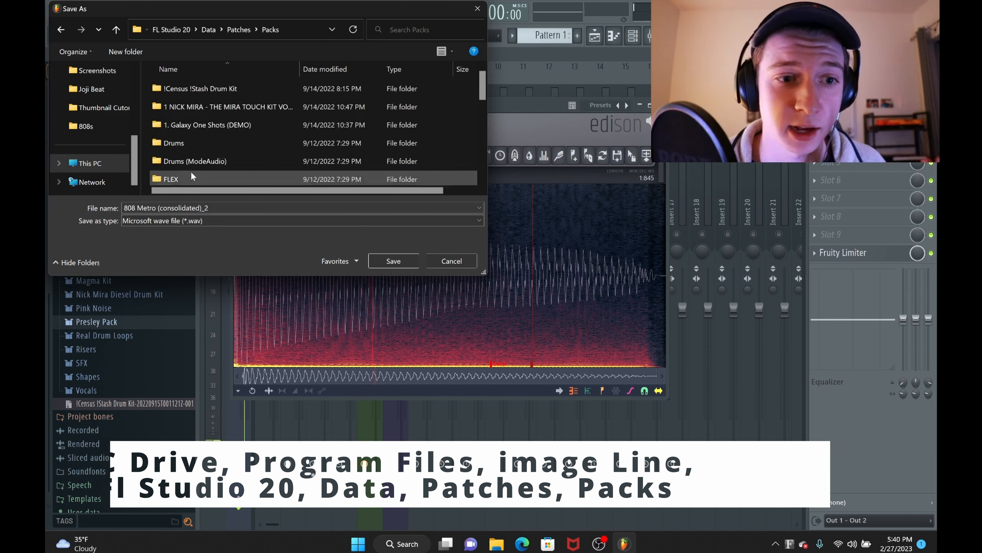
pyautogui.scroll(-3, 229, 114)
pyautogui.scroll(1, 215, 136)
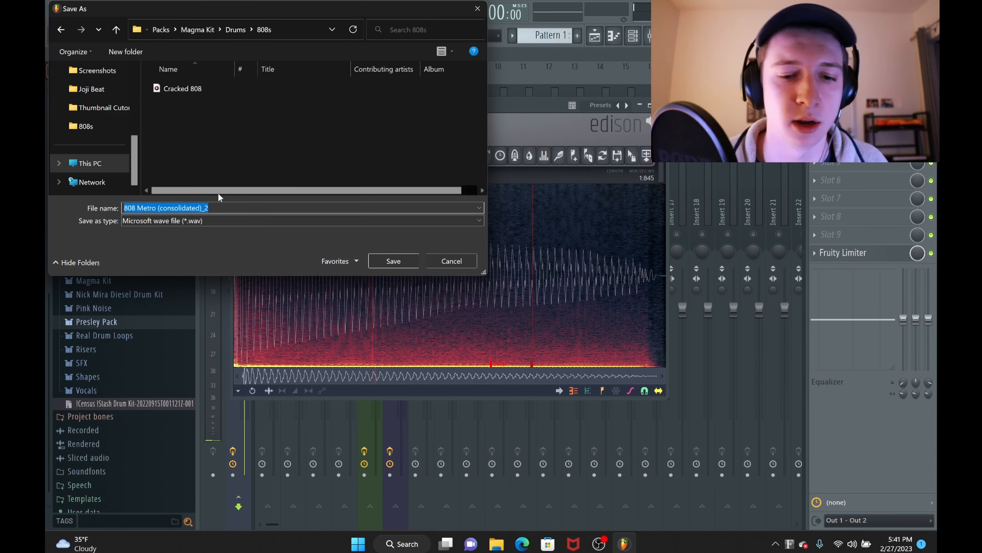
# Step: Name the sample Blood 808 and save it as a Microsoft wave file in the 808s folder
pyautogui.press('BackSpace')
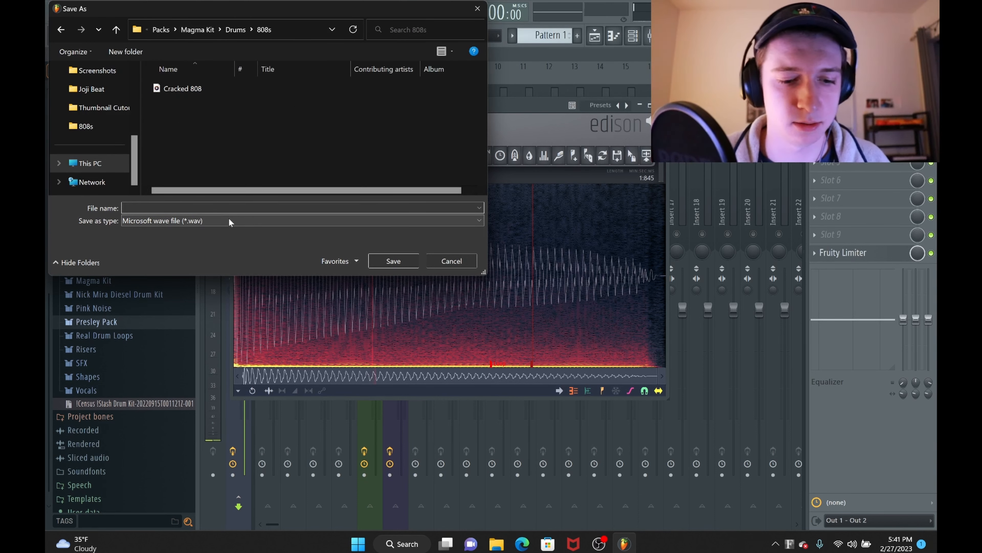
pyautogui.write('Blood 808')
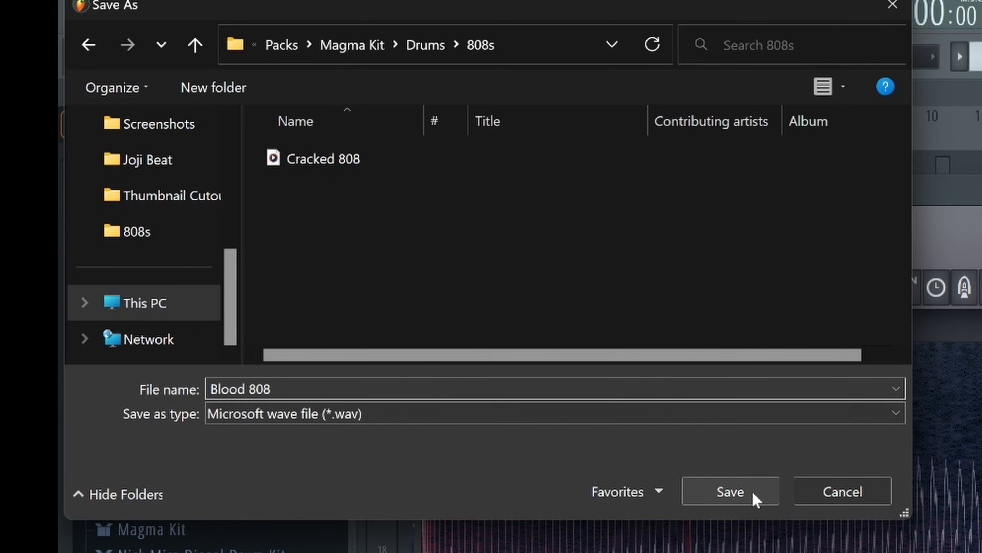
pyautogui.click(752, 496)
# Step: Open the Blood 808 sample's channel settings and enable Use loop points for its playback
pyautogui.rightClick(416, 276)
pyautogui.moveTo(506, 216); pyautogui.dragTo(967, 194)
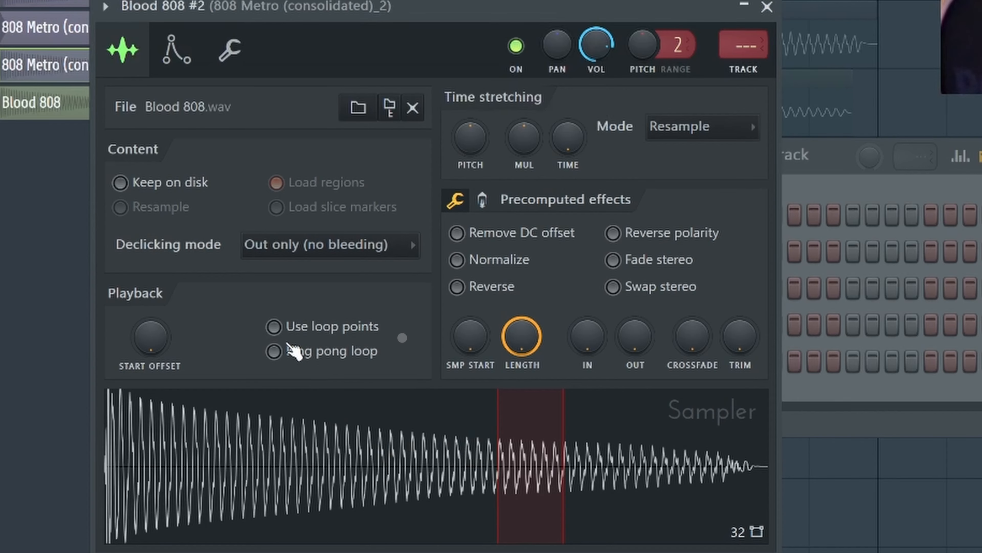
pyautogui.click(275, 329)
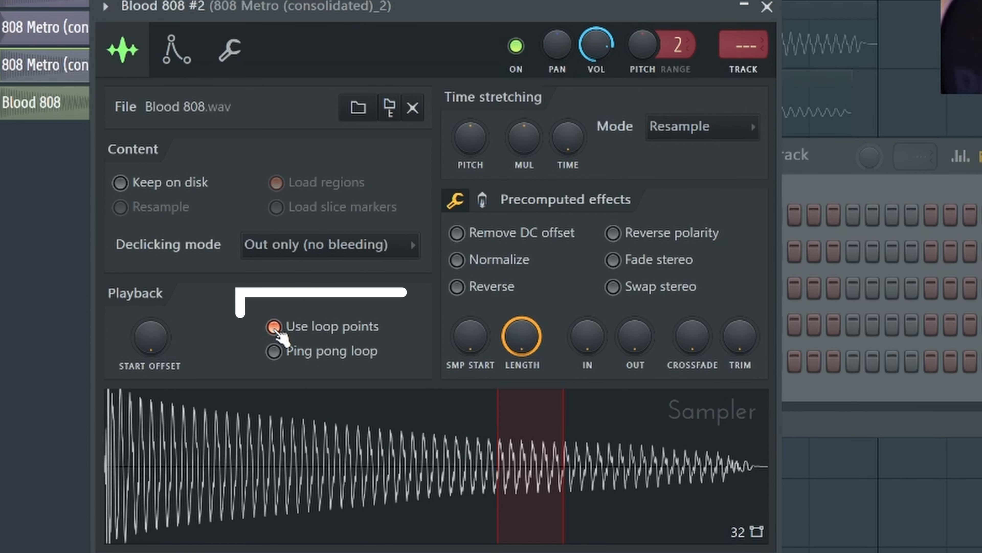